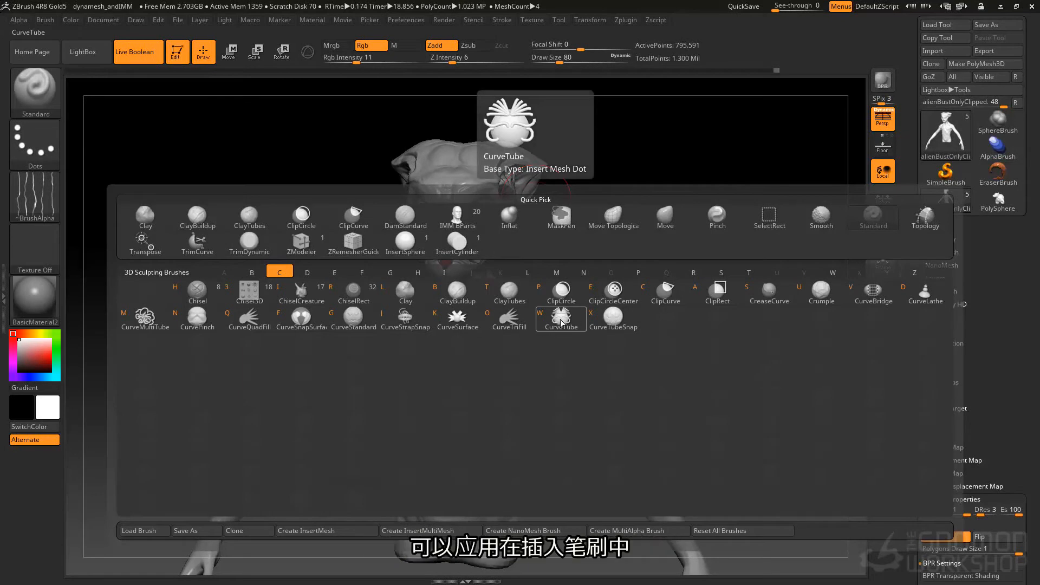
- Draw a mirrored pair of curved tubes out of the ear openings with the CurveTube brush and shift their start into the ears
click(550, 324)
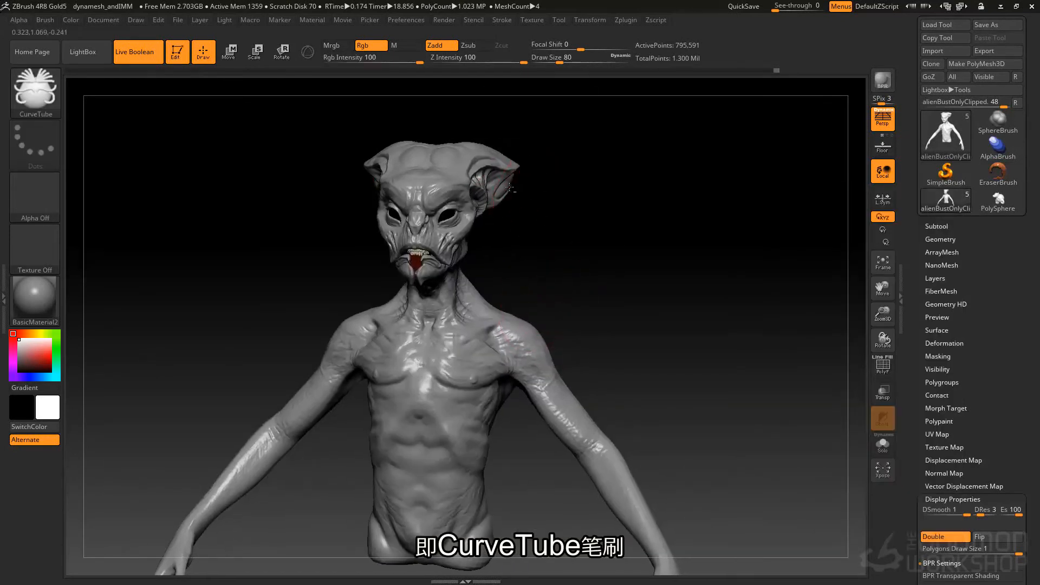
mouse_move(515, 191)
alt+mouse_down()
mouse_move(522, 213)
mouse_move(557, 204)
mouse_move(471, 197)
mouse_move(548, 192)
alt+mouse_up()
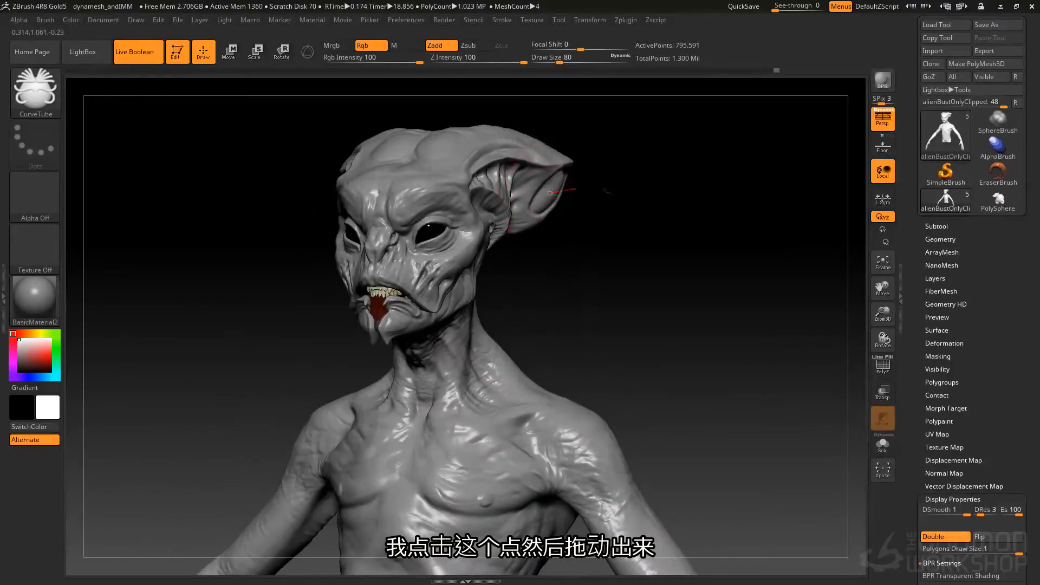
drag(578, 360, 579, 343)
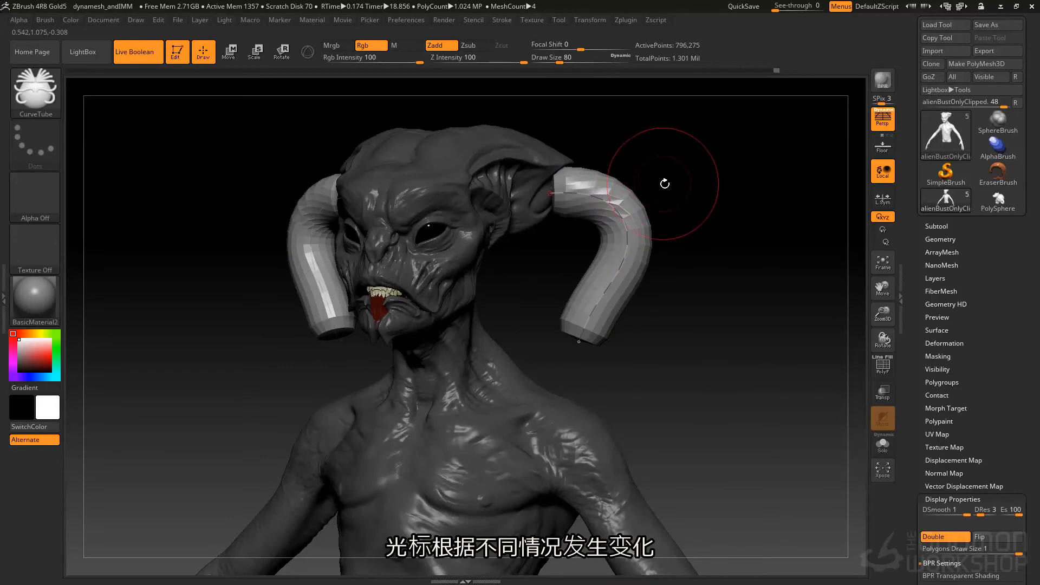
drag(565, 201, 546, 194)
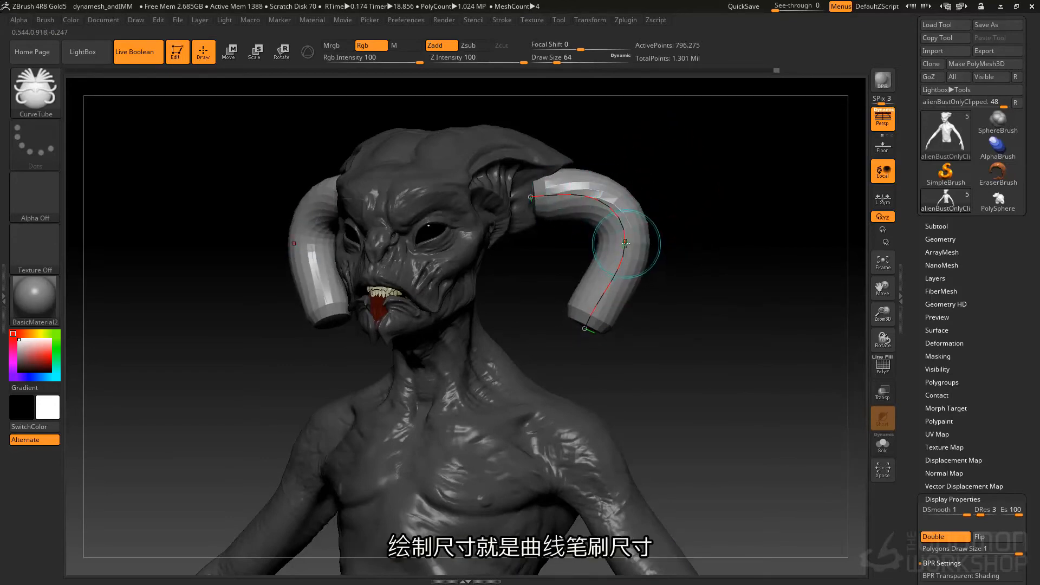
- Set the curve edit radius to 132 and bend the tube so its end hangs down beside the head
key(space)
drag(626, 244, 637, 244)
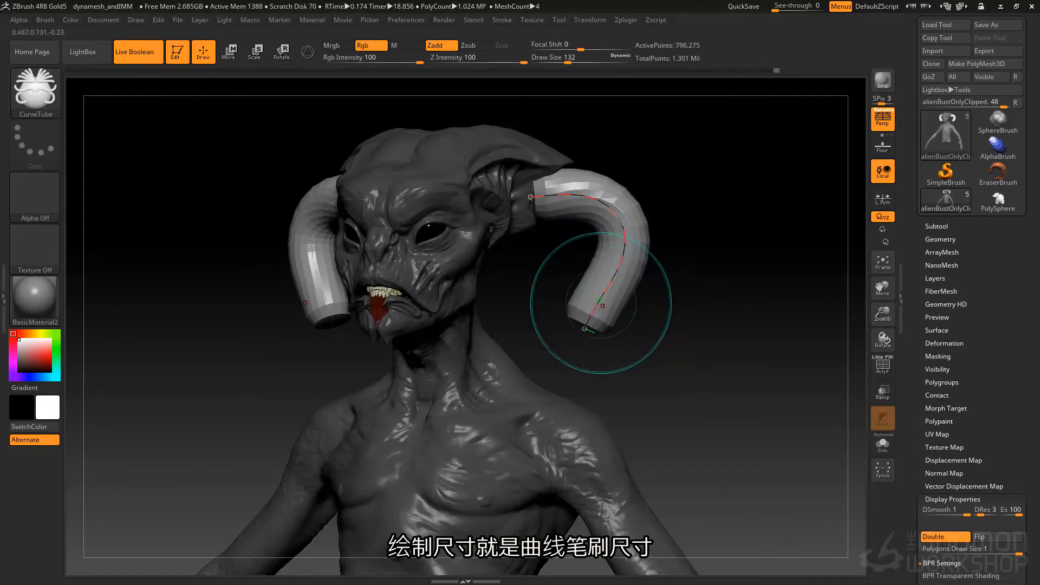
drag(590, 336, 588, 369)
drag(572, 199, 591, 211)
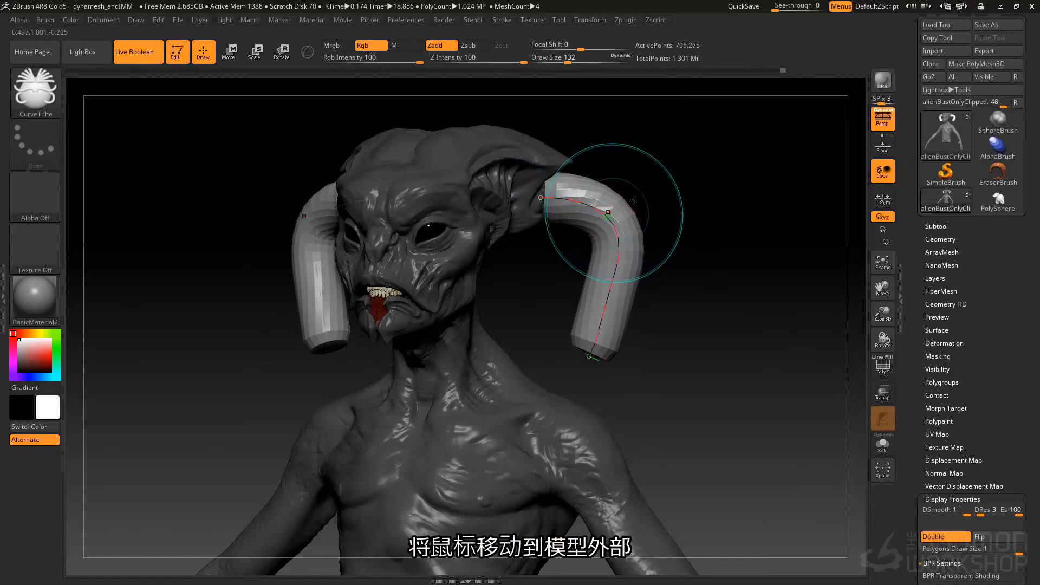
- Seat the start of the tube curve inside the ear hole, checking its position from the side
drag(660, 136, 665, 136)
drag(546, 203, 529, 192)
mouse_move(562, 109)
mouse_down()
mouse_move(528, 194)
mouse_move(531, 179)
mouse_up()
mouse_move(588, 155)
mouse_down()
mouse_move(592, 102)
mouse_move(548, 125)
mouse_up()
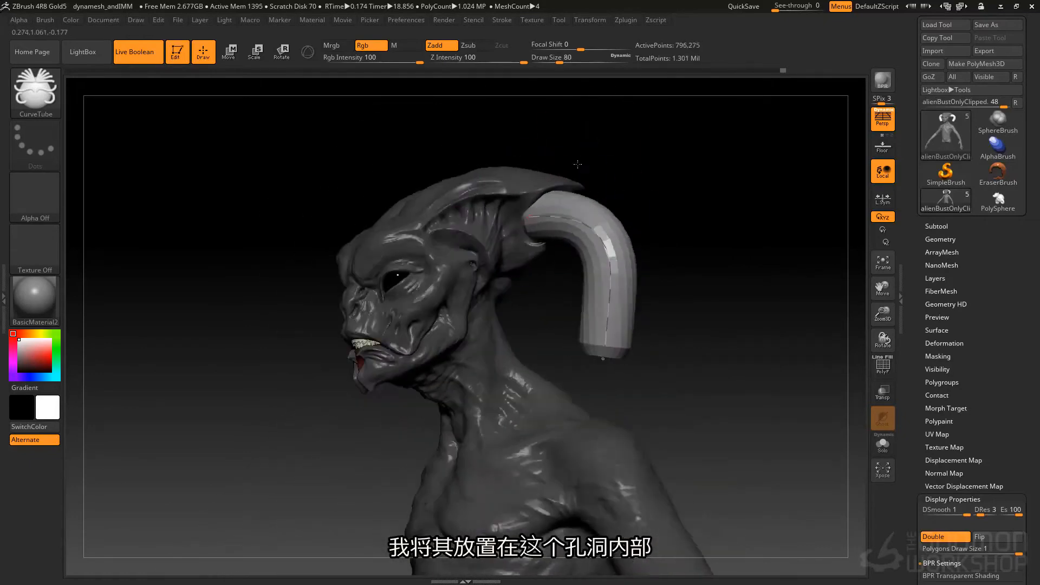
- Lengthen the tubes by extending the curve's end outward above the shoulder
alt+drag(631, 202, 575, 122)
mouse_move(631, 241)
mouse_down()
mouse_move(560, 290)
mouse_move(650, 289)
mouse_up()
drag(642, 215, 502, 217)
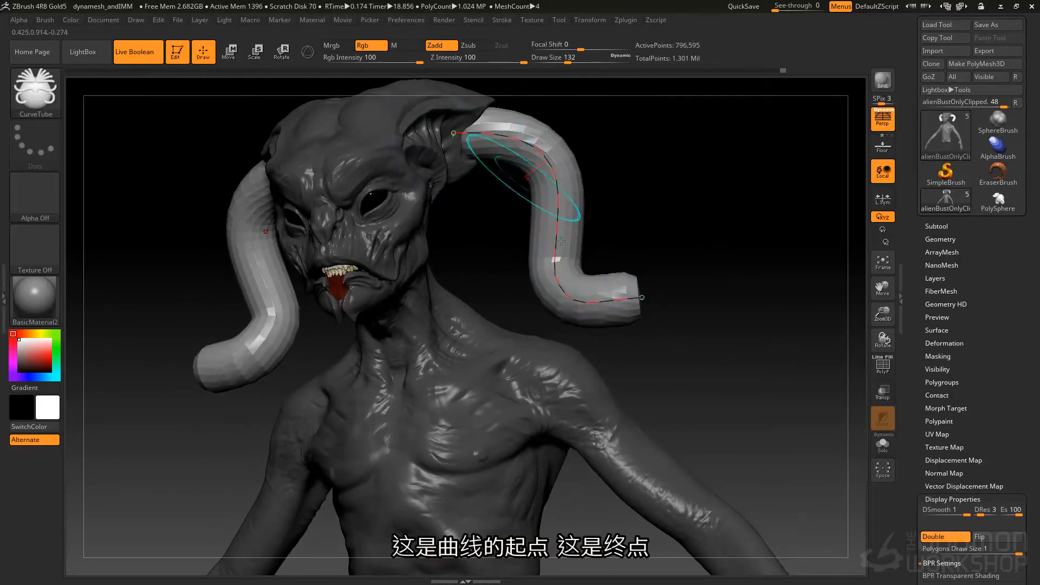
- Enable Lock Start in the stroke's Curve settings to anchor the tube's start point
click(502, 21)
click(498, 33)
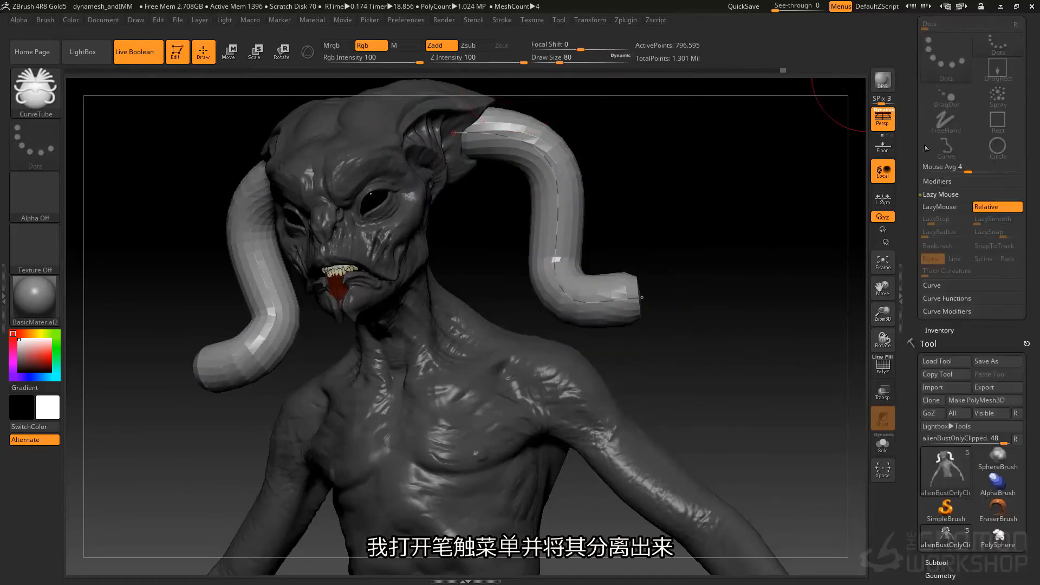
click(940, 287)
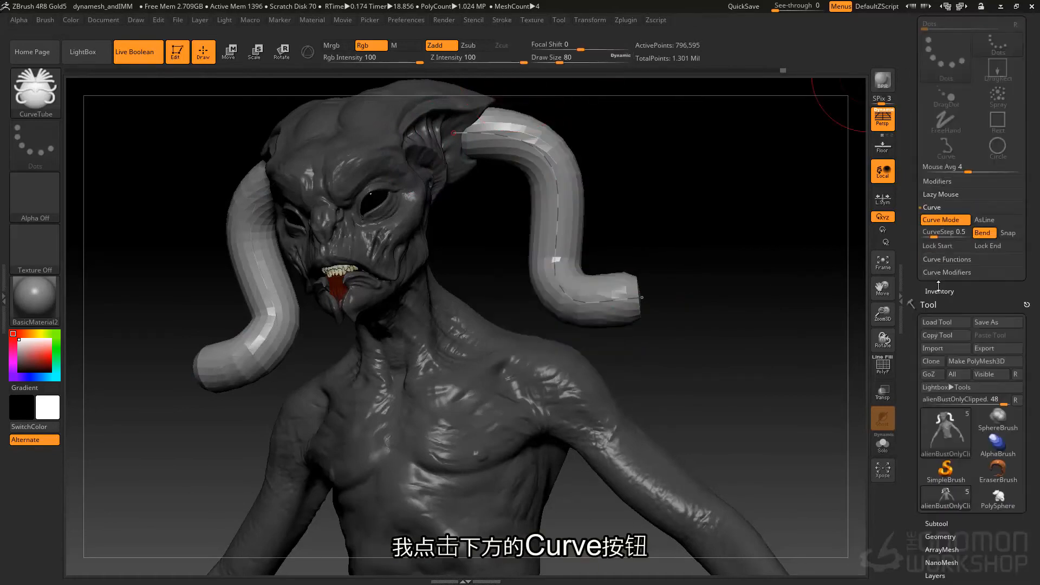
click(943, 247)
- Bend the anchored tubes down behind the ears and bring their ends forward over the shoulders
drag(642, 298, 540, 334)
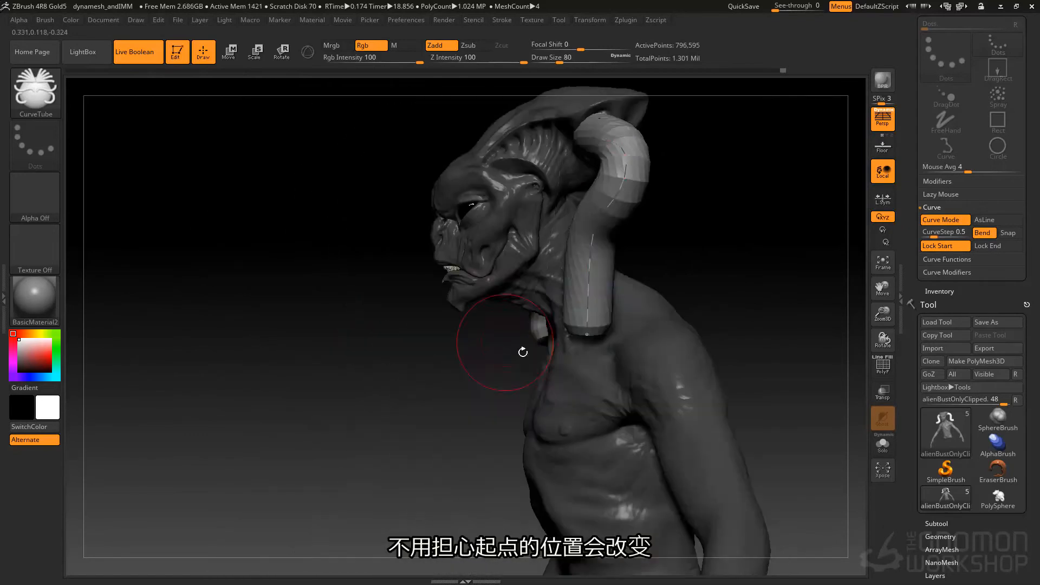
mouse_move(523, 348)
mouse_down()
mouse_move(557, 348)
mouse_move(604, 257)
mouse_up()
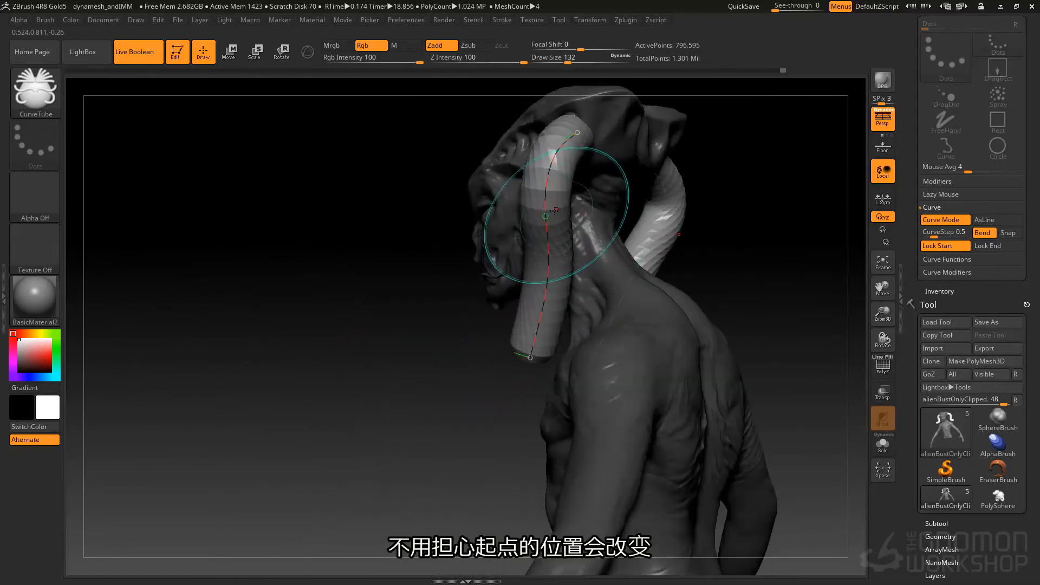
mouse_move(547, 220)
mouse_down()
mouse_move(577, 183)
mouse_move(546, 214)
mouse_up()
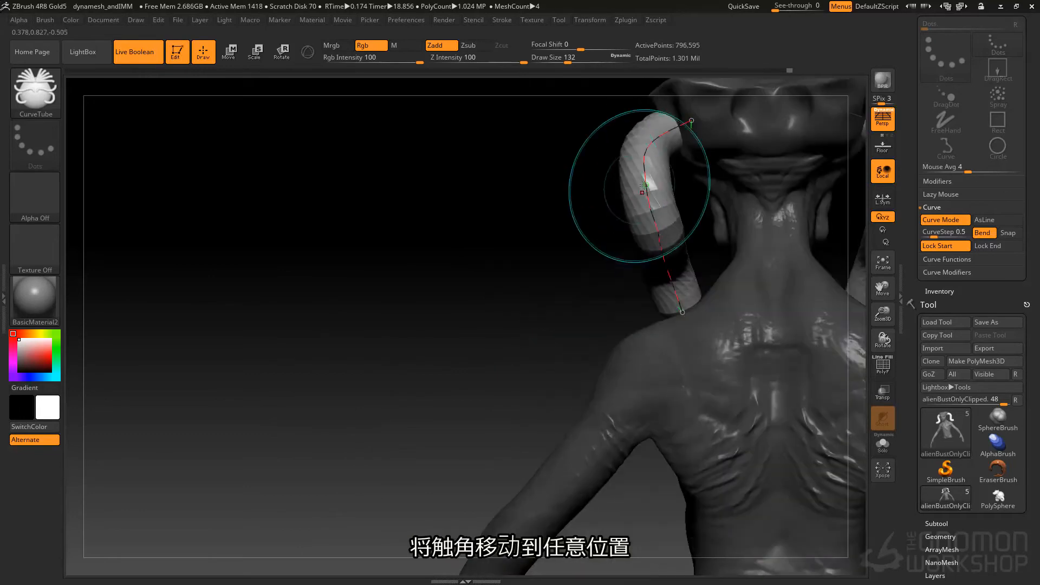
drag(674, 198, 681, 259)
drag(583, 287, 645, 353)
mouse_move(512, 213)
mouse_down()
mouse_move(632, 213)
mouse_move(639, 239)
mouse_move(707, 238)
mouse_move(664, 195)
mouse_up()
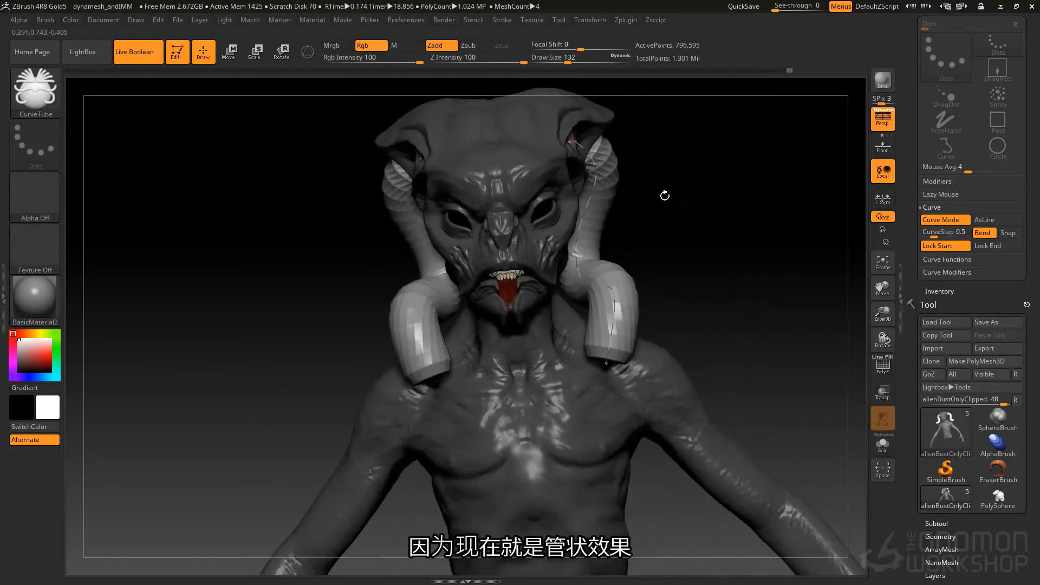
- Taper the tubes toward their tips by enabling the Size curve modifier with a vertically flipped falloff and updating the curve
click(956, 273)
click(1002, 248)
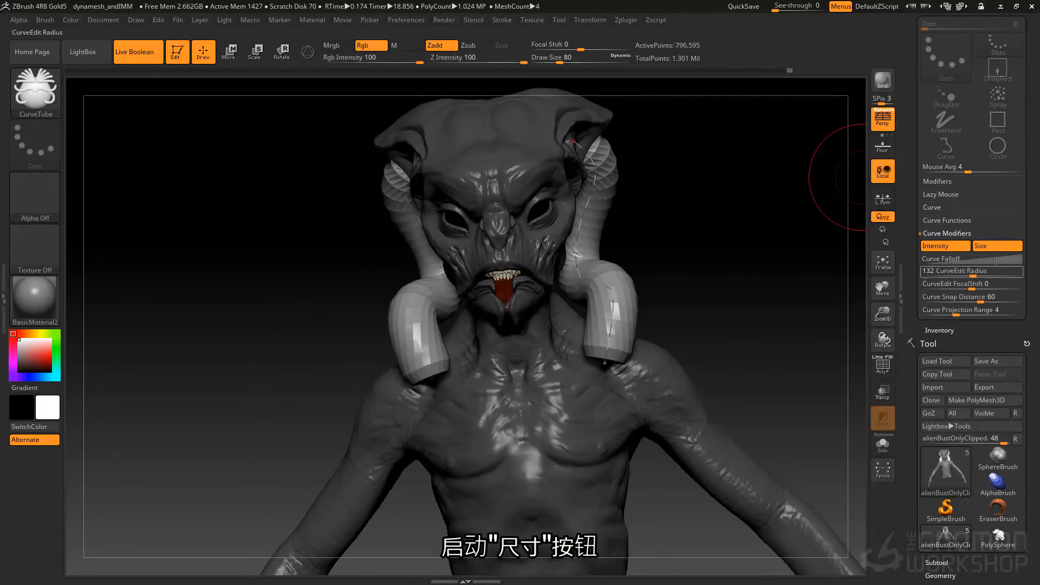
click(964, 260)
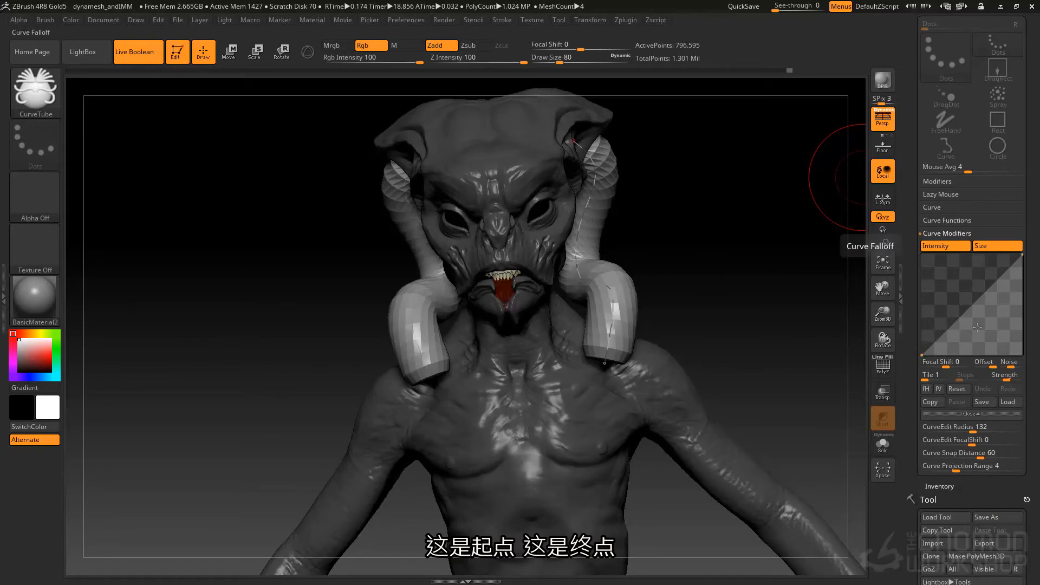
click(939, 389)
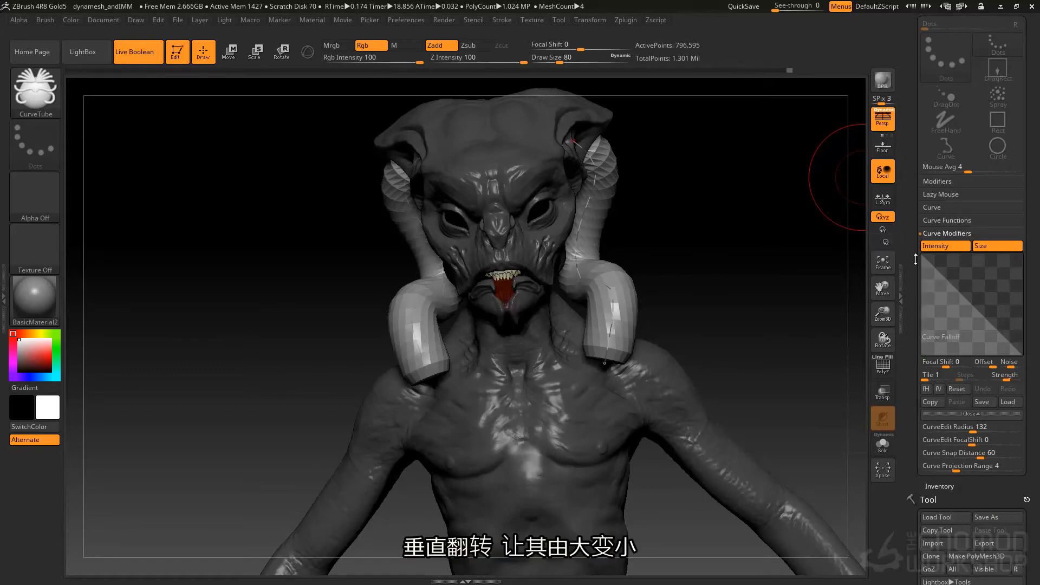
drag(1021, 355, 1024, 348)
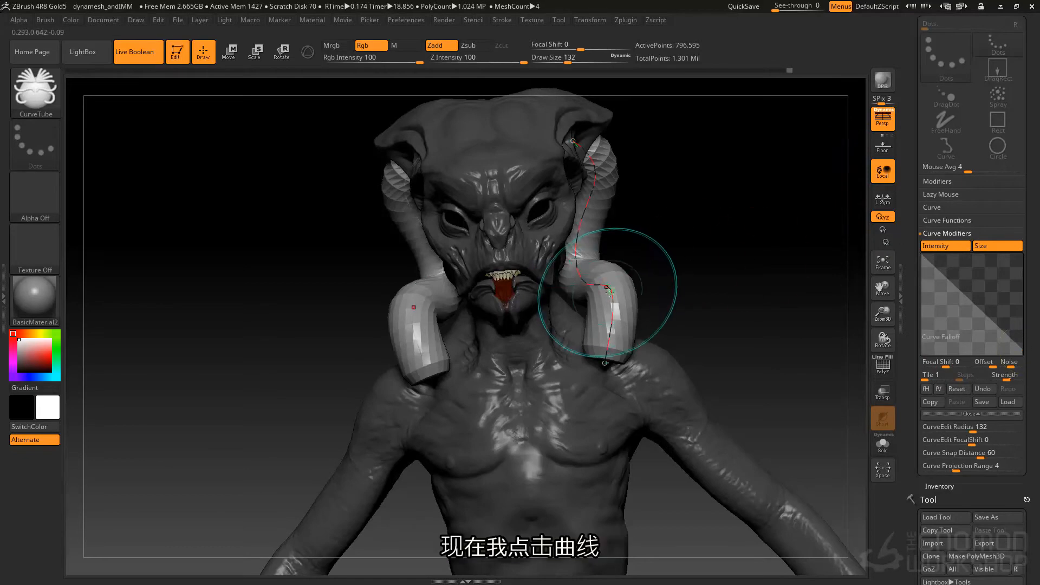
click(582, 303)
- Pose the tapered tentacles so they arch out of the ears and curl forward beside the neck
drag(653, 222, 490, 227)
drag(547, 357, 614, 351)
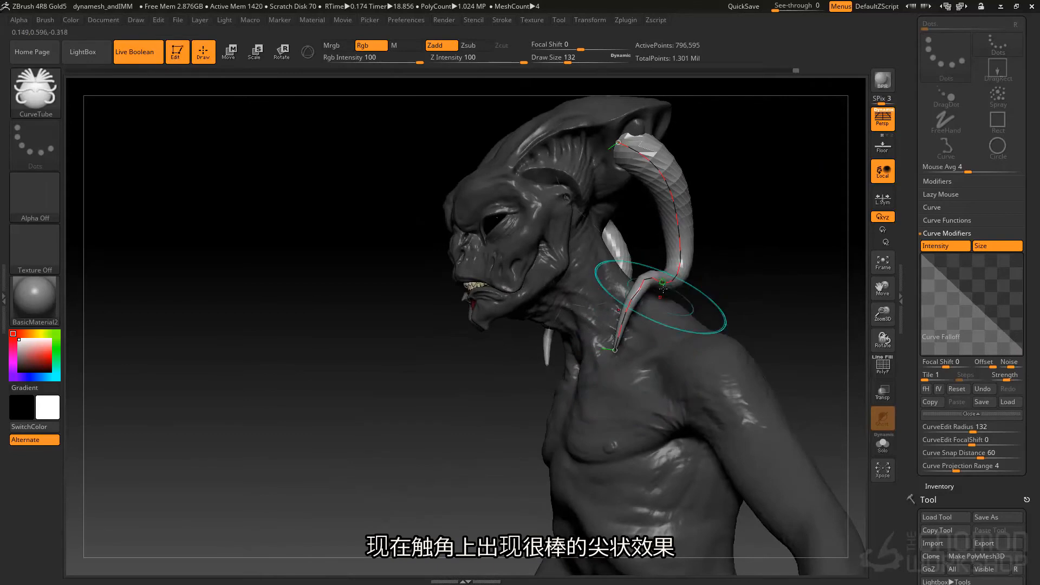
drag(661, 288, 677, 287)
drag(720, 216, 791, 211)
drag(669, 171, 666, 161)
drag(731, 142, 612, 147)
drag(691, 154, 672, 133)
mouse_move(487, 217)
mouse_down()
mouse_move(639, 228)
mouse_move(657, 248)
mouse_move(618, 260)
mouse_move(608, 278)
mouse_up()
mouse_move(705, 233)
mouse_down()
mouse_move(645, 214)
mouse_move(581, 174)
mouse_up()
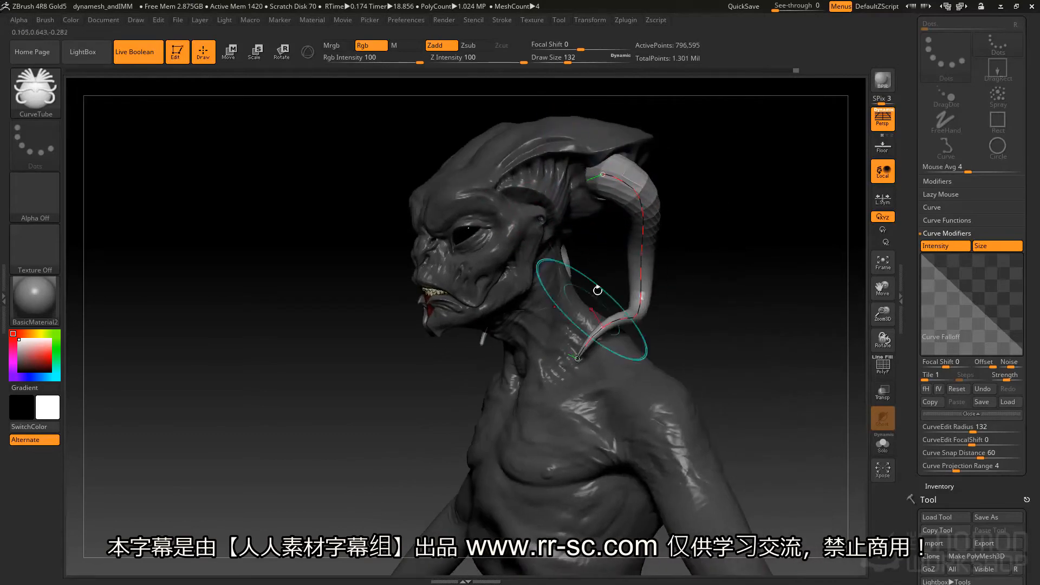
drag(591, 312, 653, 213)
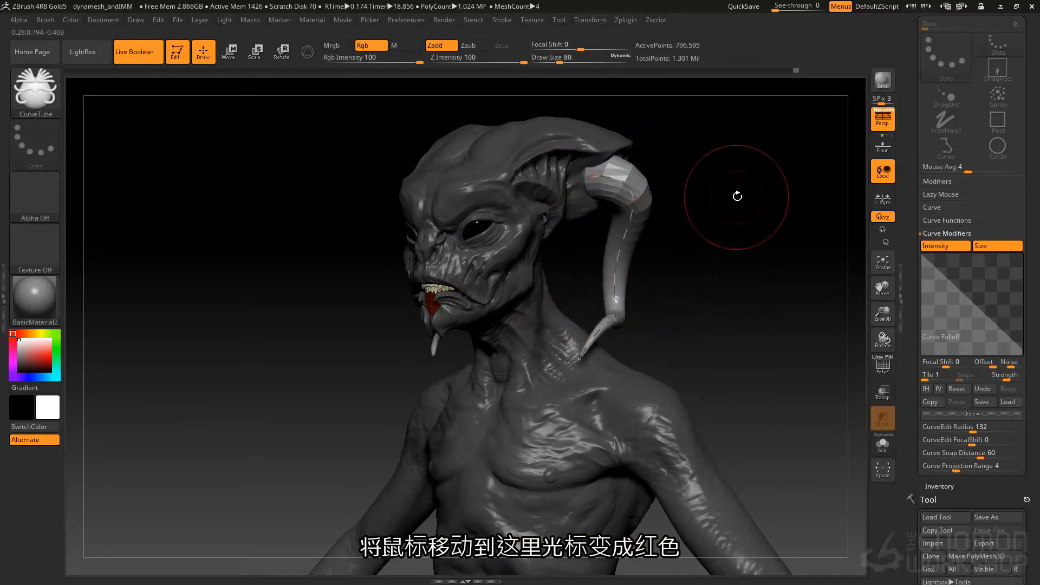
- Thicken the tentacles by setting the draw size to 124 and updating the curve
key(space)
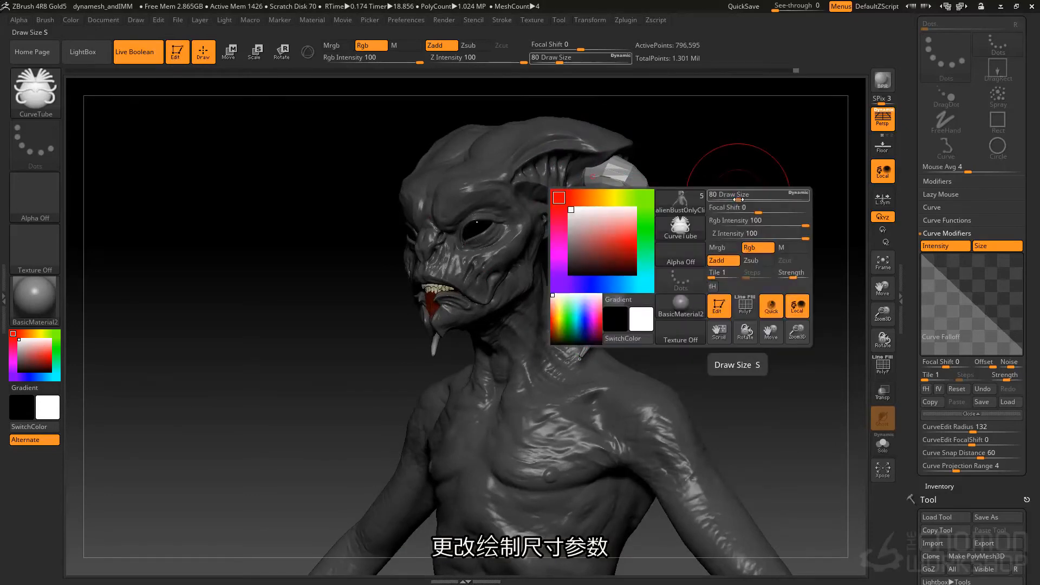
drag(739, 197, 746, 197)
click(624, 186)
drag(764, 151, 732, 148)
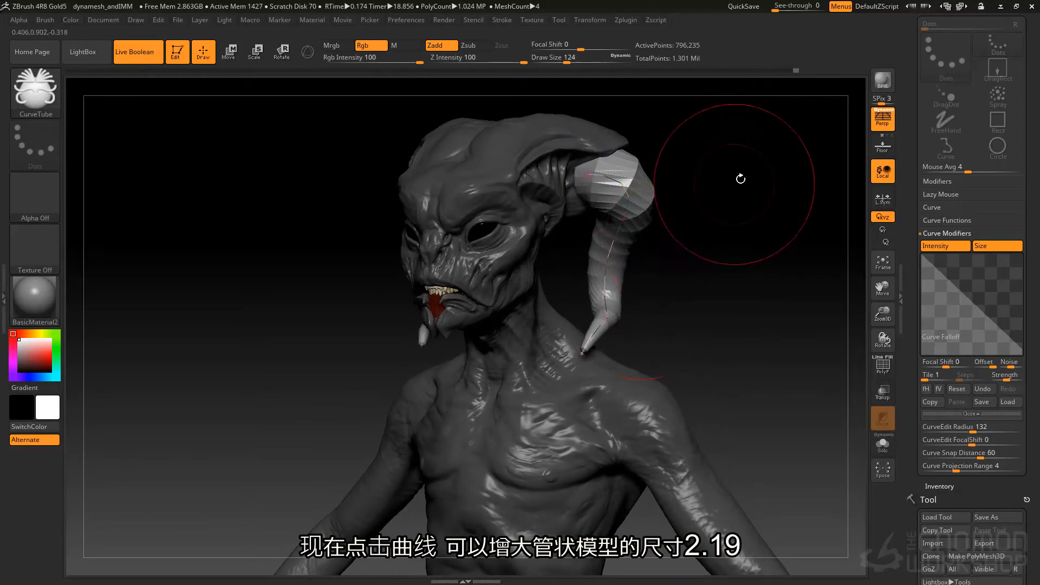
- Set the draw size to 80 and update the curve to make the tentacles thinner
key(space)
drag(738, 184, 733, 185)
click(673, 191)
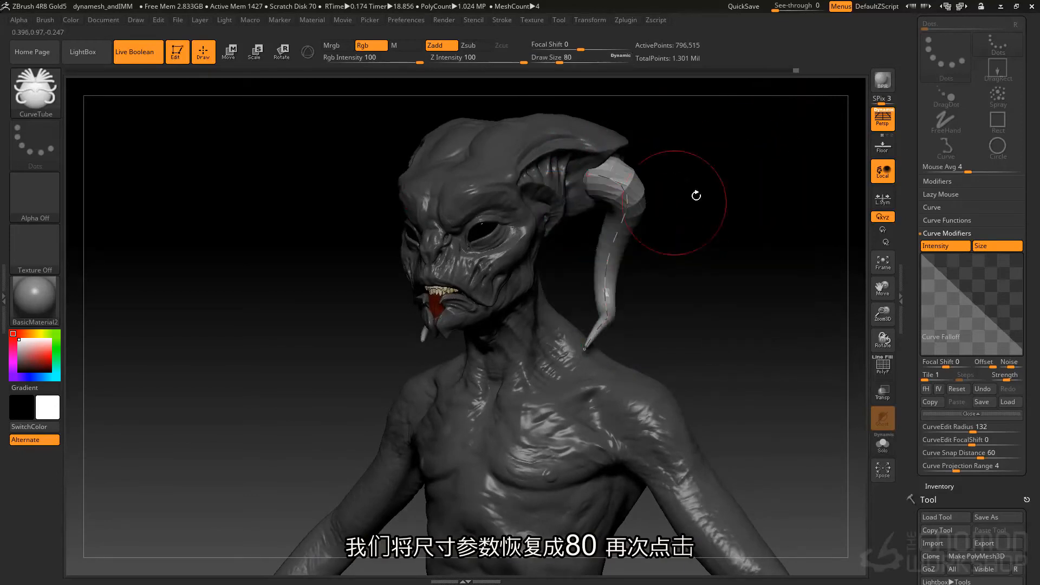
- Delete the tentacles' editing curve and refine their shape near the ears with the Move brush
mouse_move(667, 192)
mouse_down()
mouse_move(644, 191)
mouse_move(672, 186)
mouse_up()
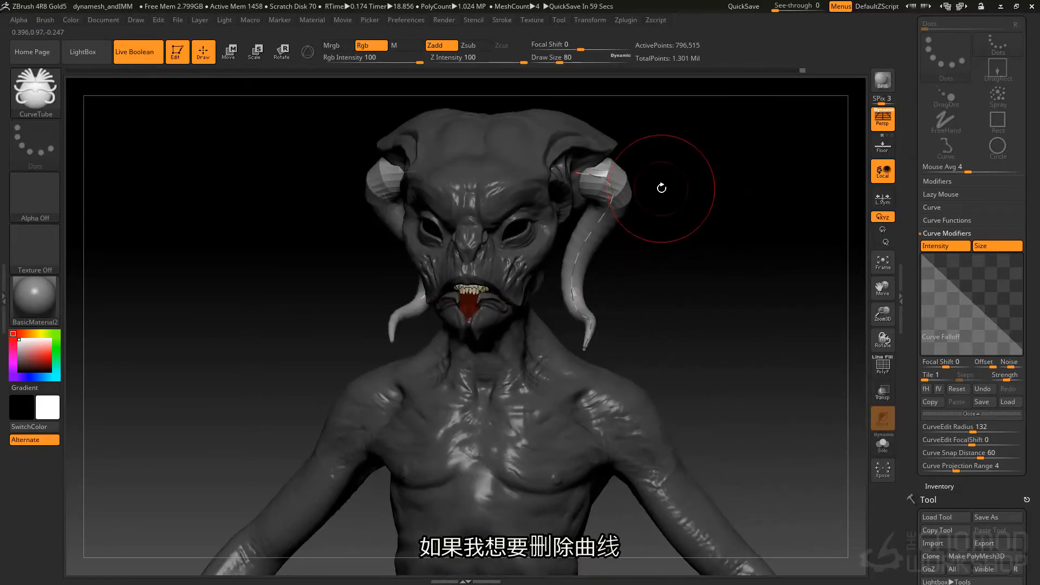
mouse_move(480, 304)
right_down()
mouse_move(449, 302)
mouse_move(528, 301)
mouse_move(483, 297)
right_up()
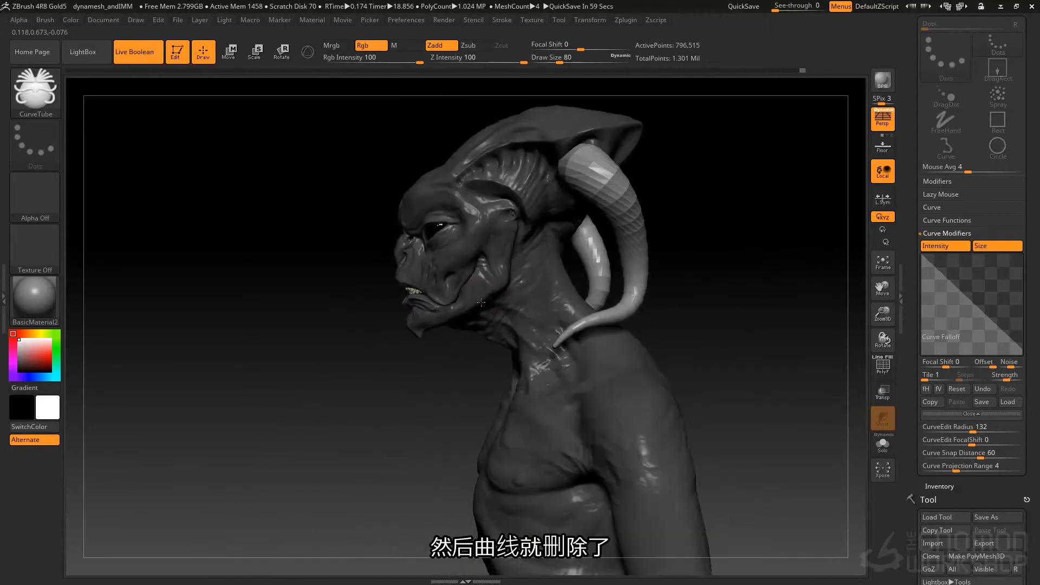
key(b)
key(m)
key(v)
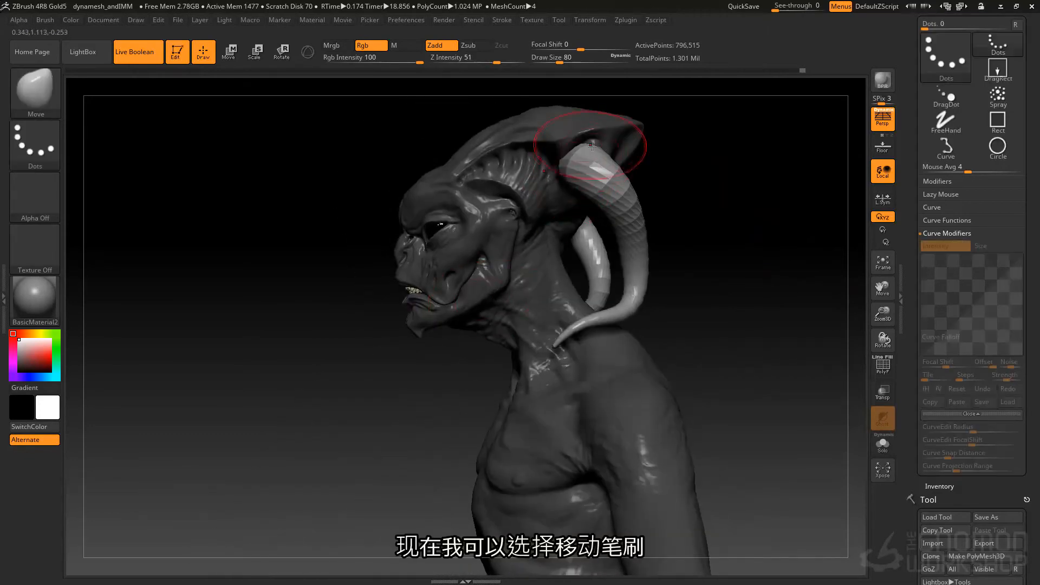
right_drag(602, 131, 556, 177)
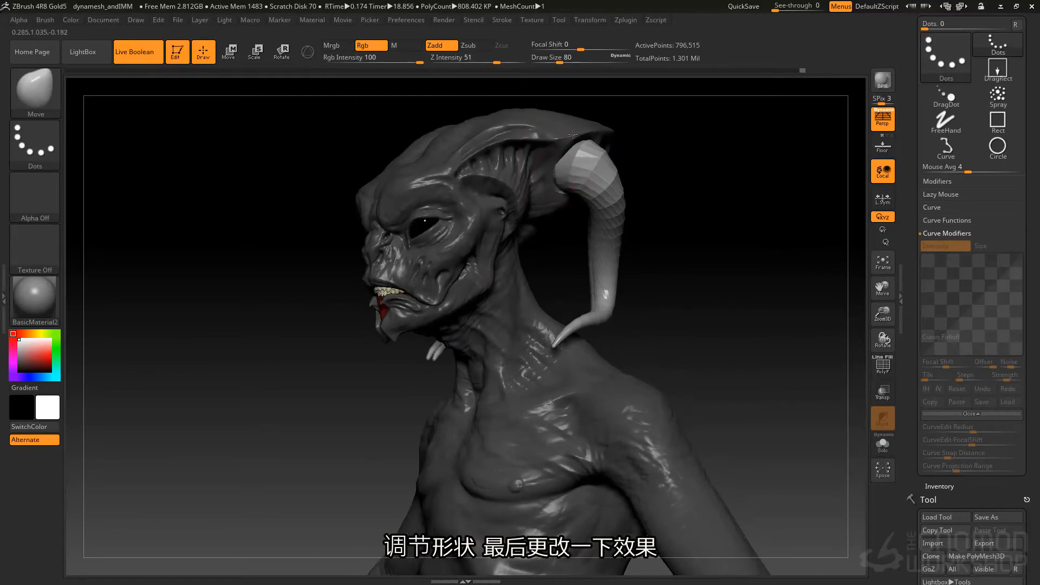
right_drag(576, 141, 548, 197)
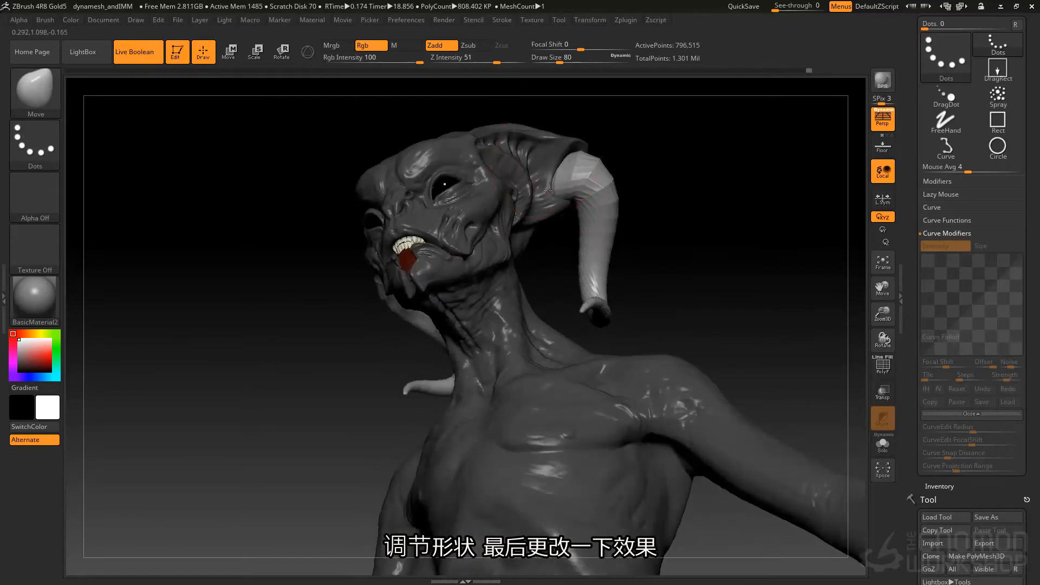
right_drag(551, 156, 569, 135)
right_drag(575, 180, 556, 219)
right_drag(650, 223, 584, 233)
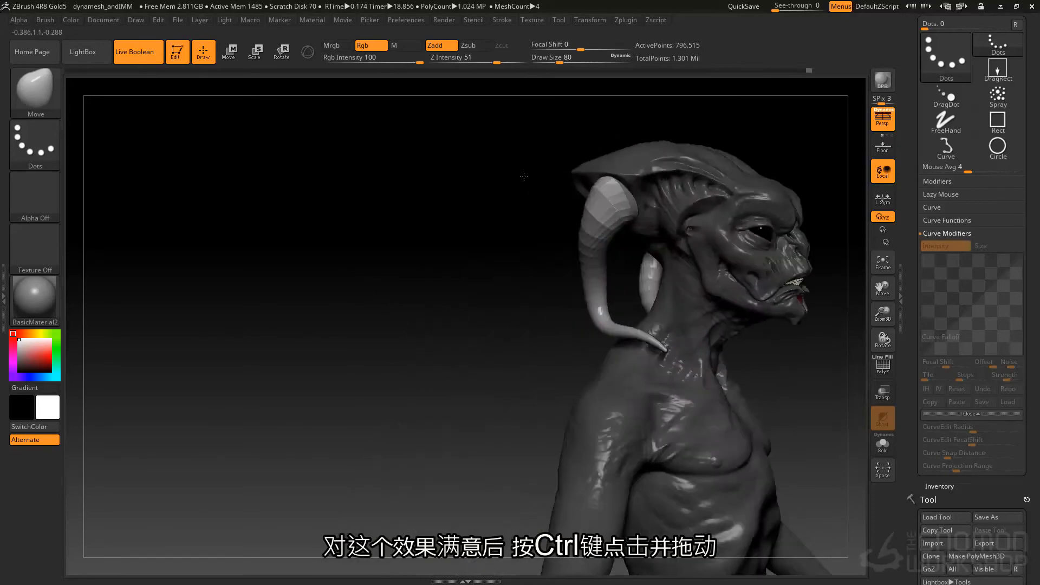
- Clear the mask from the body and remesh with DynaMesh to fuse the tentacles to the bust
right_drag(523, 176, 466, 181)
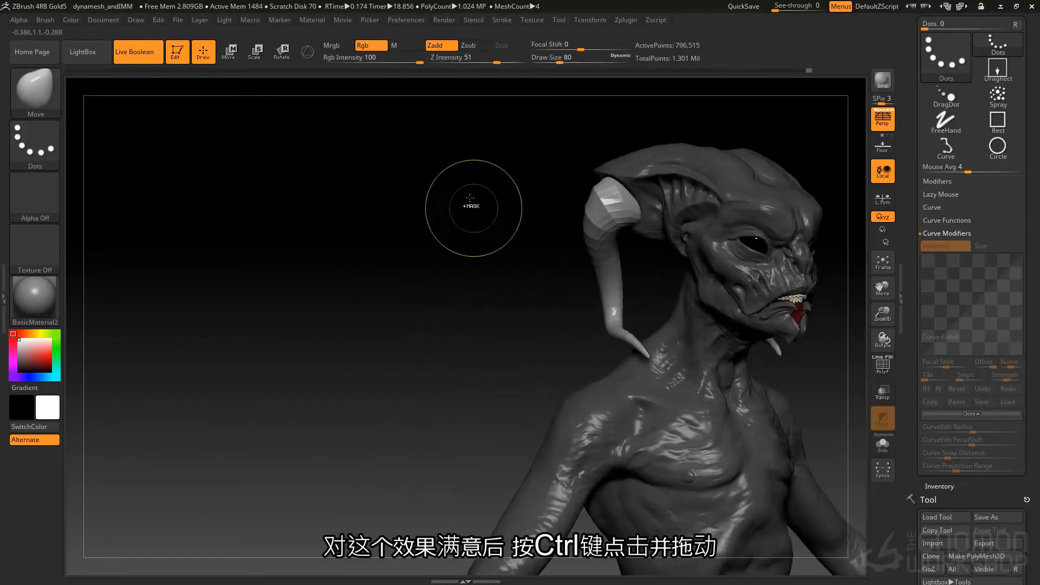
ctrl+drag(447, 168, 533, 324)
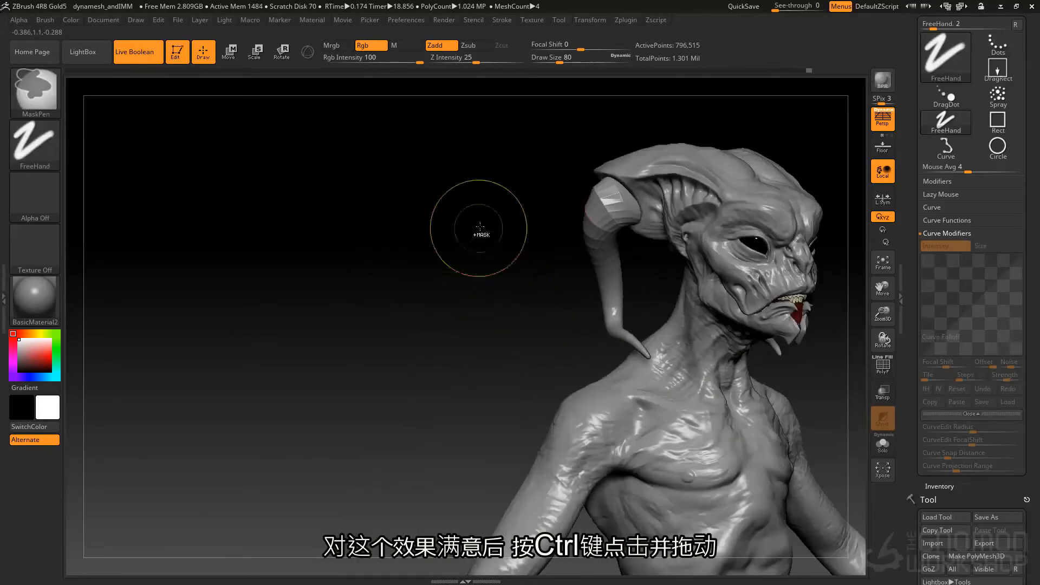
ctrl+drag(466, 201, 525, 307)
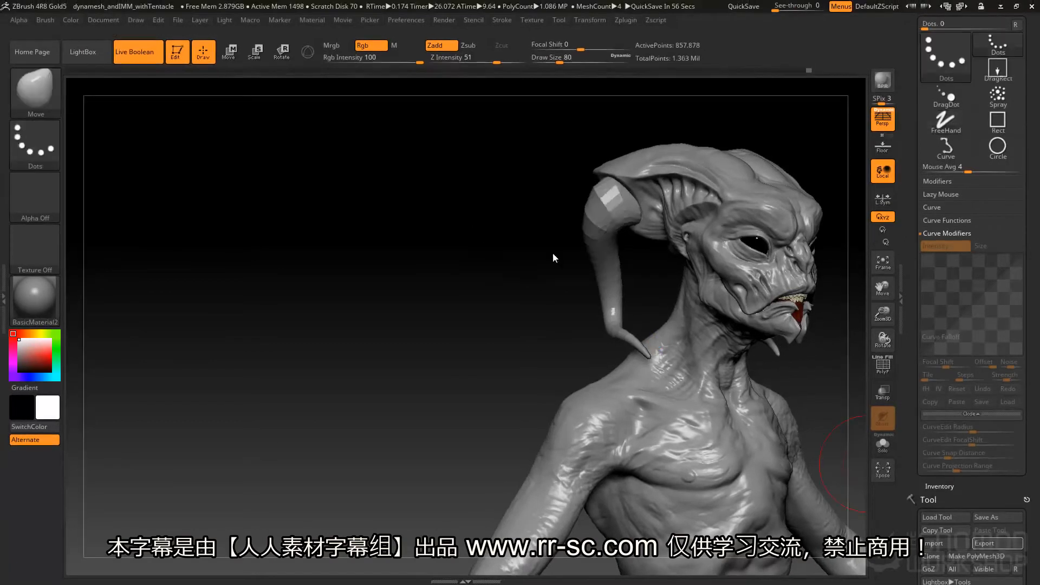
- Smooth the faceted surface of the tentacles with the Smooth brush
key(shift)
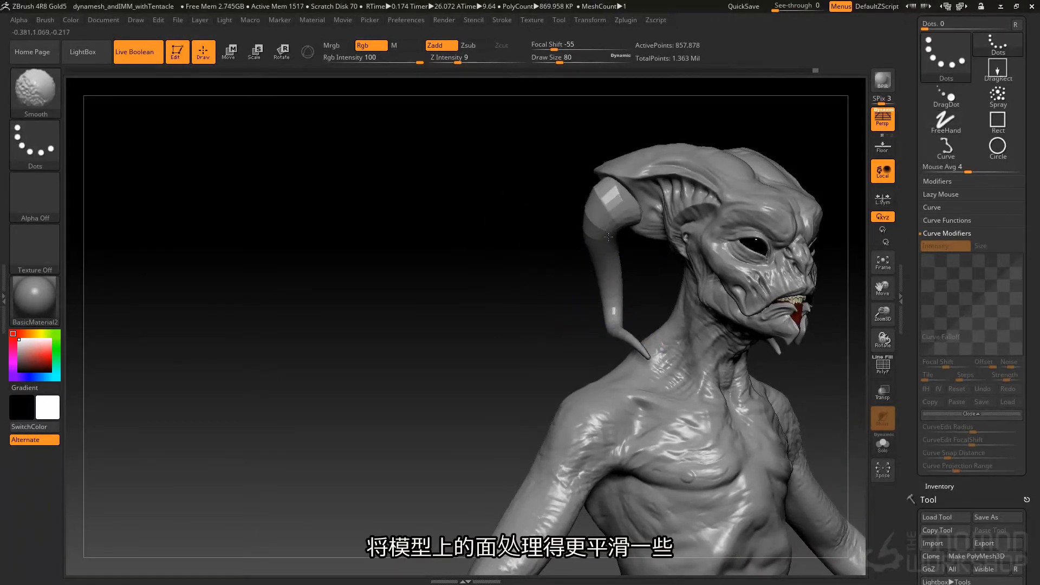
drag(556, 179, 232, 183)
key(shift)
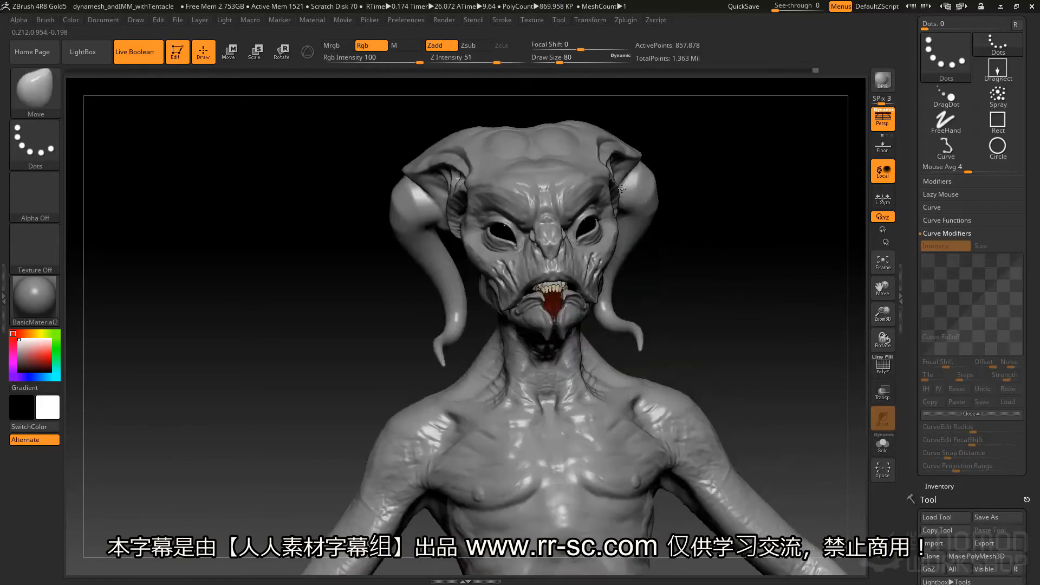
- Try to adjust the tentacle tips with the Move brush at draw size 124
key(space)
drag(639, 218, 644, 219)
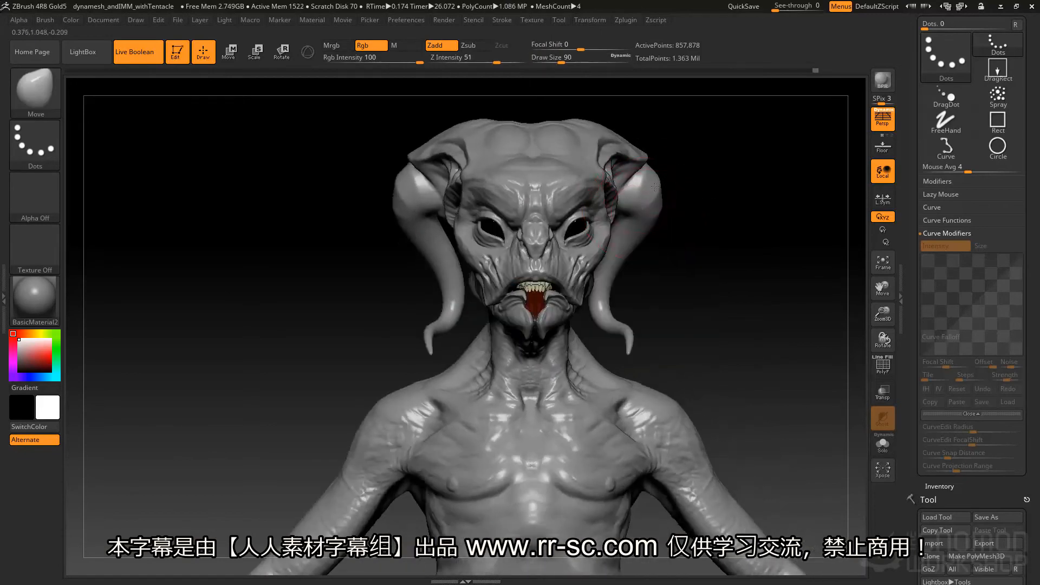
mouse_move(630, 307)
alt+mouse_down()
mouse_move(595, 298)
mouse_move(575, 222)
mouse_move(595, 328)
alt+mouse_up()
key(space)
drag(589, 328, 587, 346)
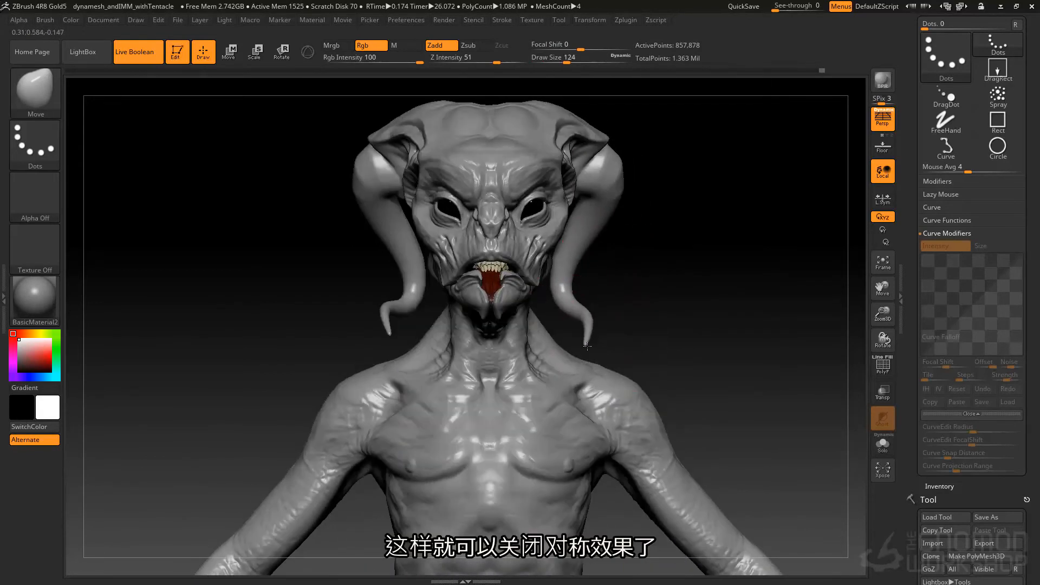
key(ctrl+z)
- Try masking the shoulder below the tentacle tip and set the Move brush's draw size to 77
mouse_move(540, 394)
ctrl+mouse_down()
mouse_move(528, 386)
mouse_move(540, 350)
ctrl+mouse_up()
ctrl+drag(680, 275, 689, 292)
drag(627, 249, 503, 260)
key(space)
drag(615, 353, 608, 353)
drag(704, 303, 588, 309)
mouse_move(623, 330)
ctrl+mouse_down()
mouse_move(618, 366)
mouse_move(550, 382)
ctrl+mouse_up()
mouse_move(460, 374)
mouse_down()
mouse_move(572, 379)
mouse_move(539, 356)
mouse_move(509, 374)
mouse_up()
right_drag(576, 381, 666, 379)
ctrl+drag(462, 353, 433, 286)
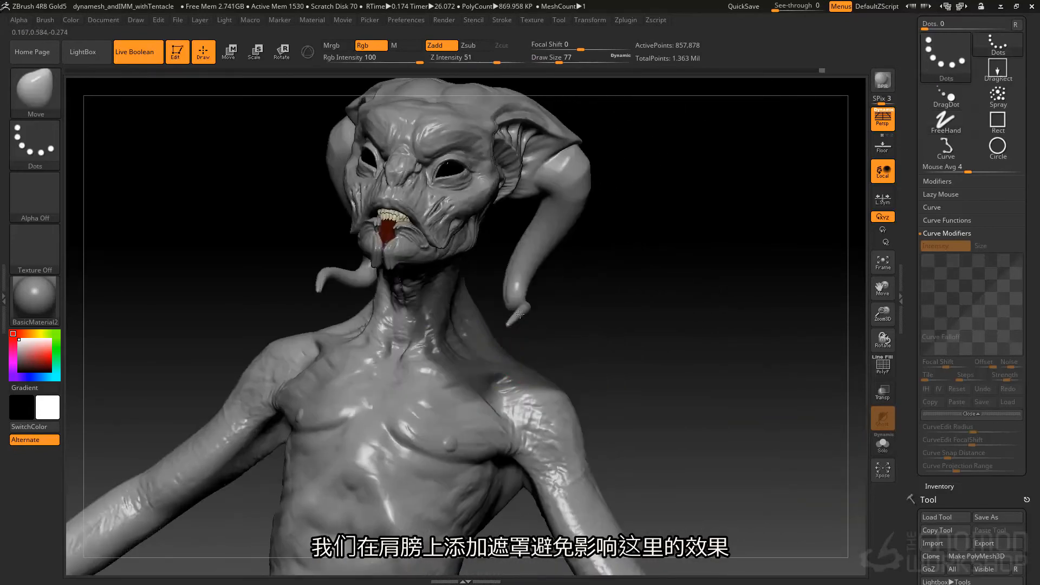
- Reshape one tentacle with the Move brush, using draw size 158 for its lower curve and 87 for its tip
right_drag(433, 286, 503, 304)
key(space)
mouse_move(504, 304)
mouse_down()
mouse_move(515, 304)
mouse_move(507, 278)
mouse_up()
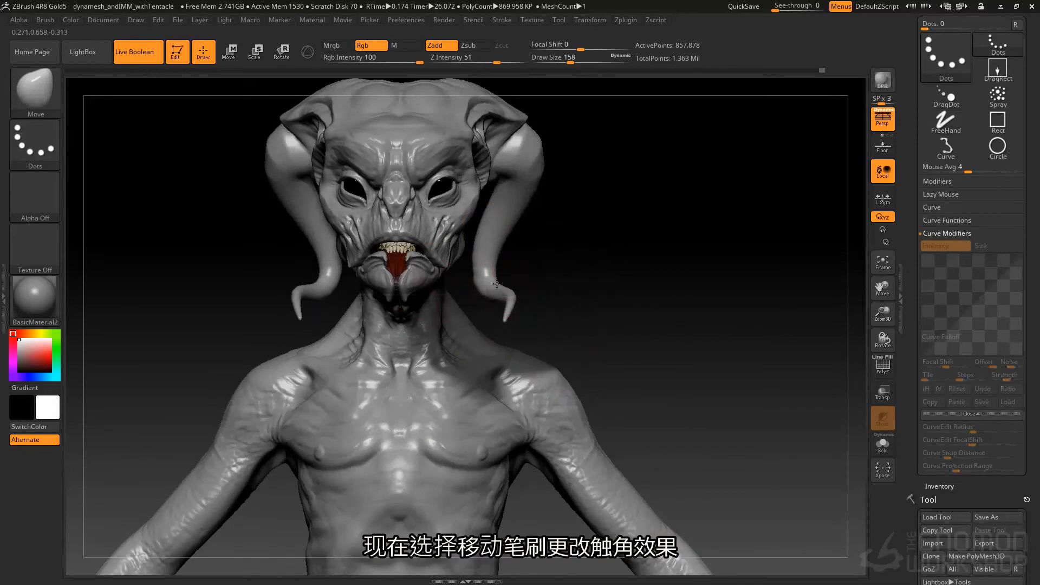
key(ctrl)
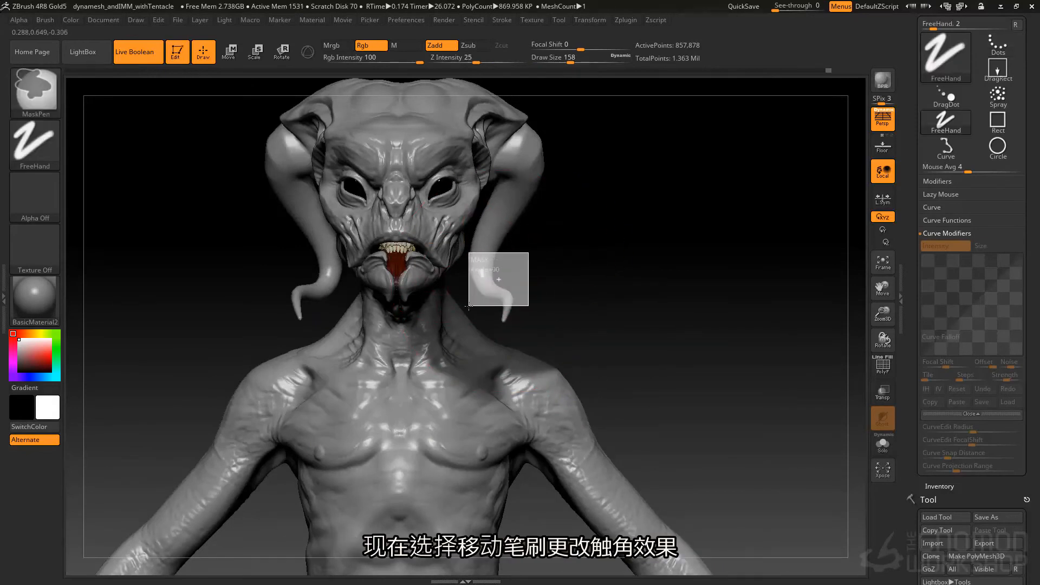
ctrl+alt+drag(469, 306, 480, 276)
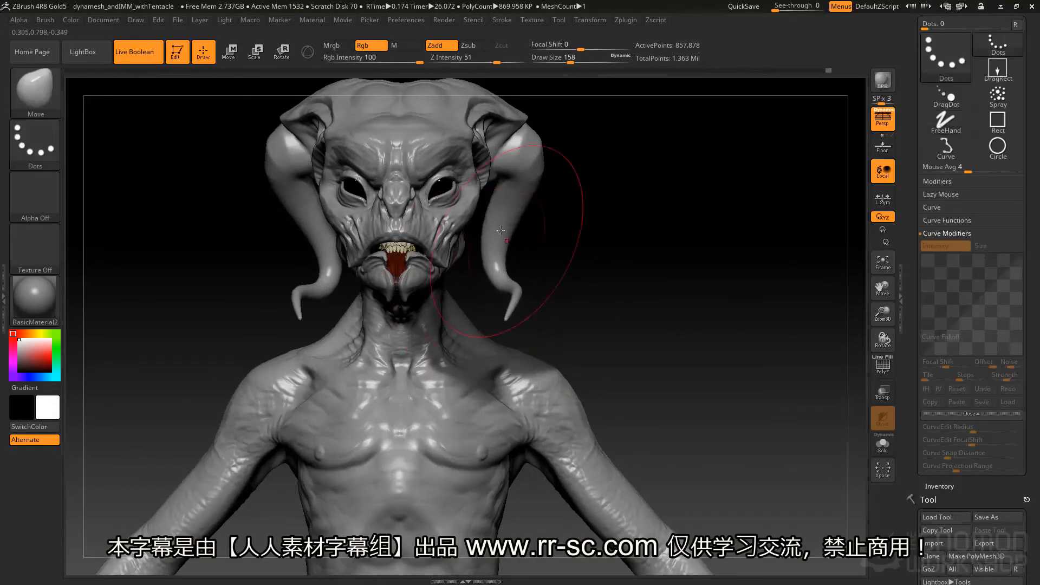
drag(509, 272, 515, 270)
key(space)
drag(516, 306, 506, 306)
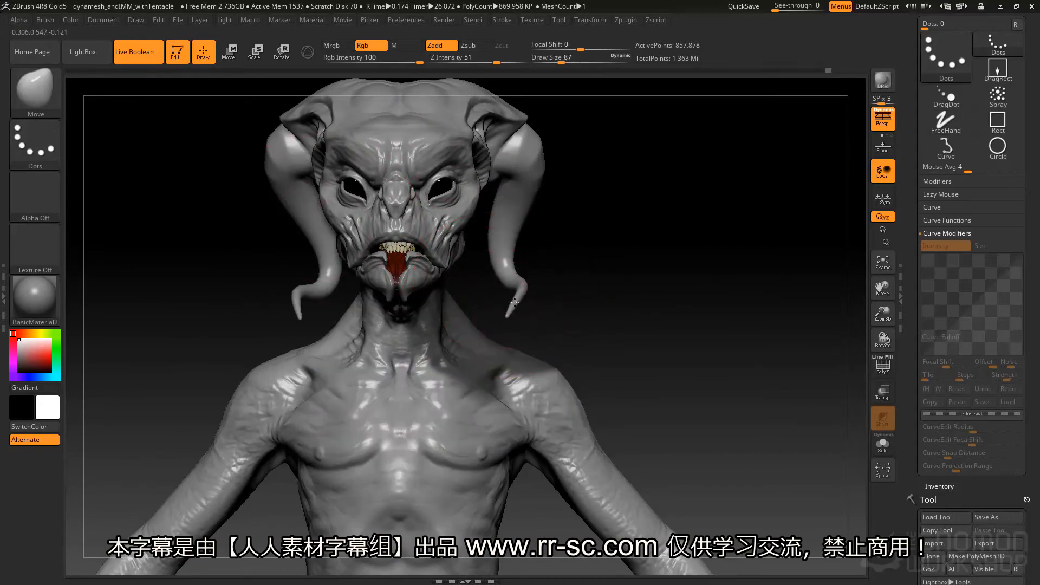
- Move the upper part of one tentacle and the middle of the other separately to make the pair asymmetrical
alt+drag(532, 240, 583, 280)
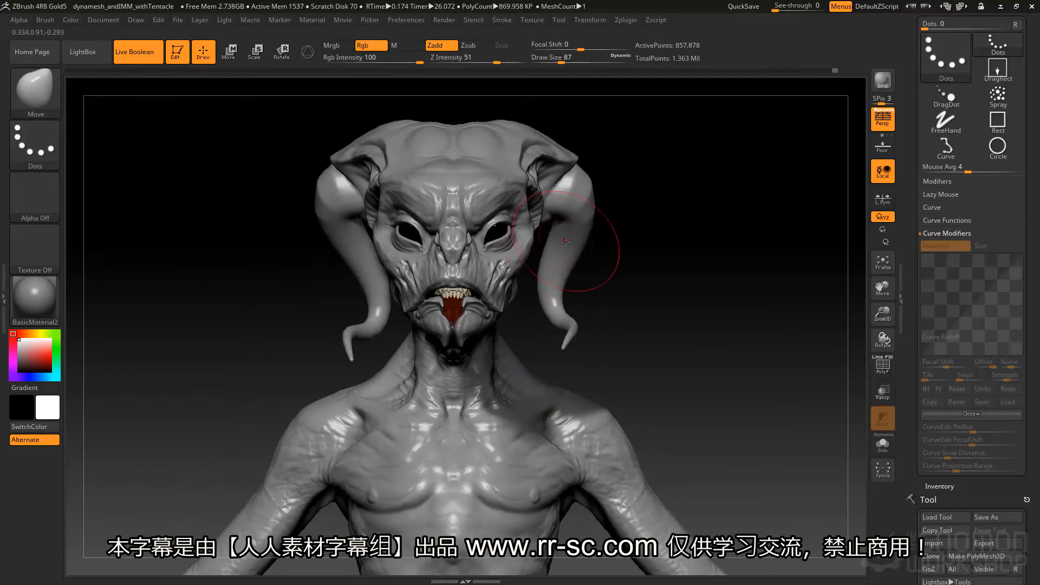
drag(582, 217, 591, 194)
drag(355, 263, 339, 273)
alt+drag(662, 315, 645, 230)
mouse_move(587, 254)
alt+mouse_down()
mouse_move(704, 198)
mouse_move(710, 175)
mouse_move(620, 179)
mouse_move(669, 195)
mouse_move(664, 215)
mouse_move(571, 204)
alt+mouse_up()
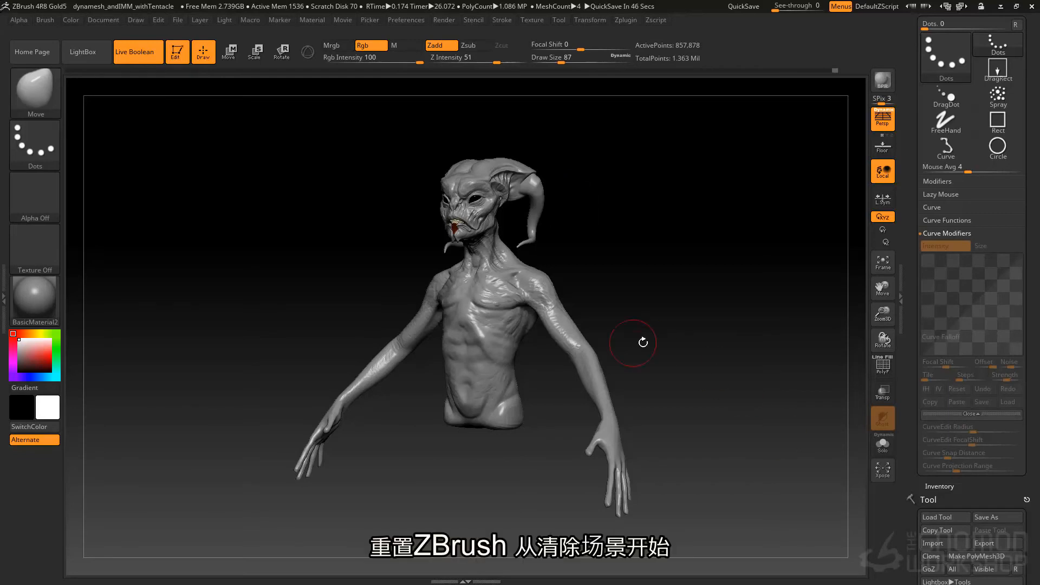
- Collapse the Stroke settings so that the Tool settings are within reach
drag(666, 289, 851, 195)
scroll(1036, 98, up, 1)
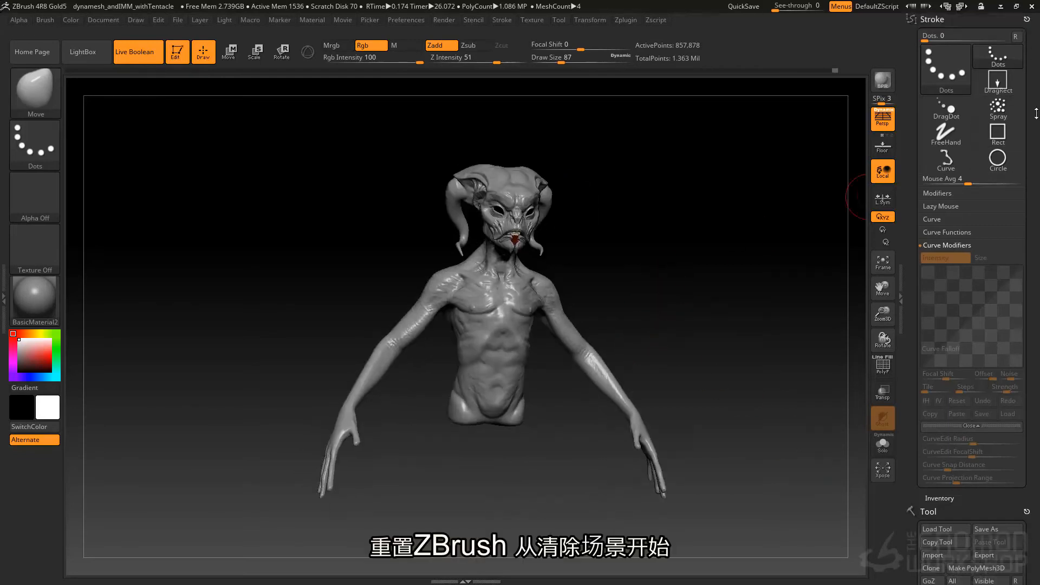
click(1028, 21)
scroll(1028, 20, down, 1)
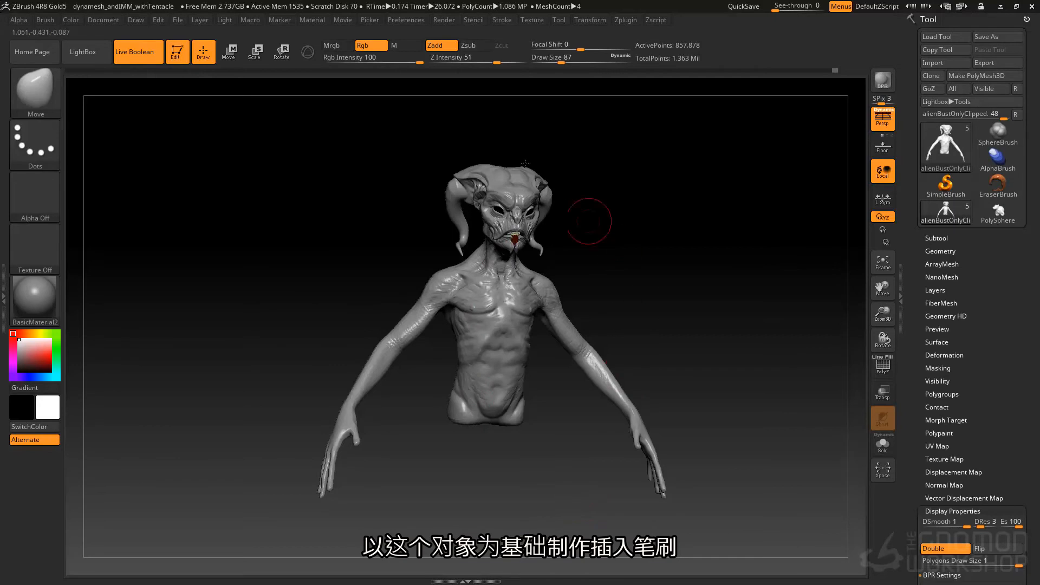
key(ctrl)
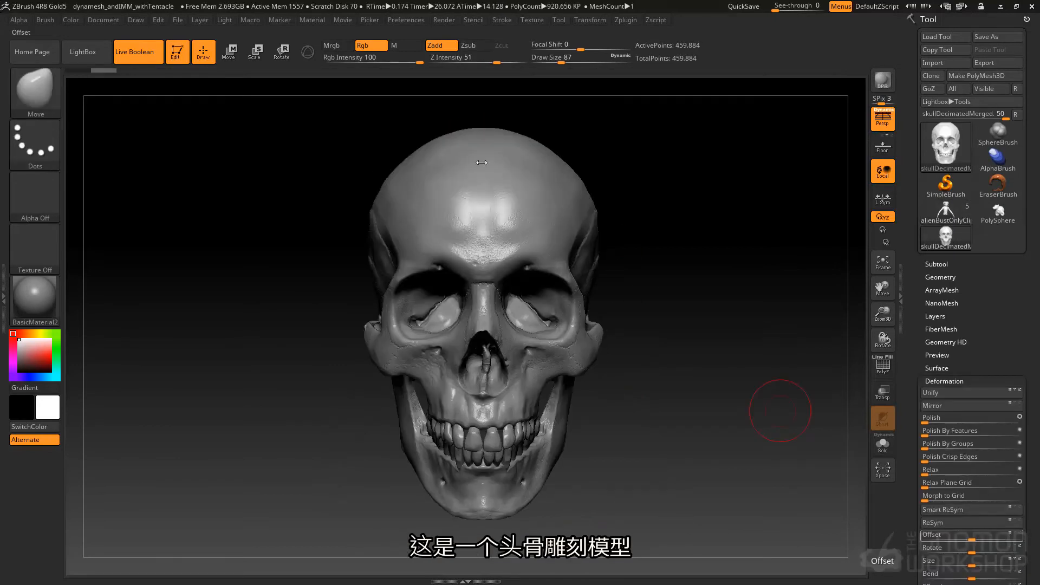
- Examine the skull's polygon wireframe from several angles and expand its Subtool list
right_drag(560, 214, 486, 220)
key(shift+f)
right_drag(436, 258, 606, 196)
key(shift+f)
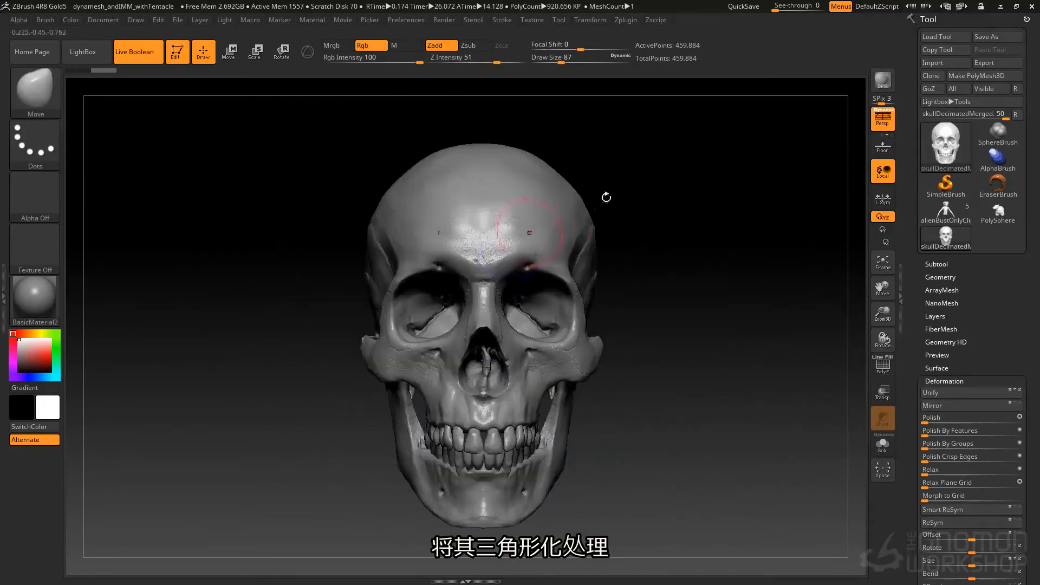
click(947, 264)
alt+right_drag(674, 358, 610, 271)
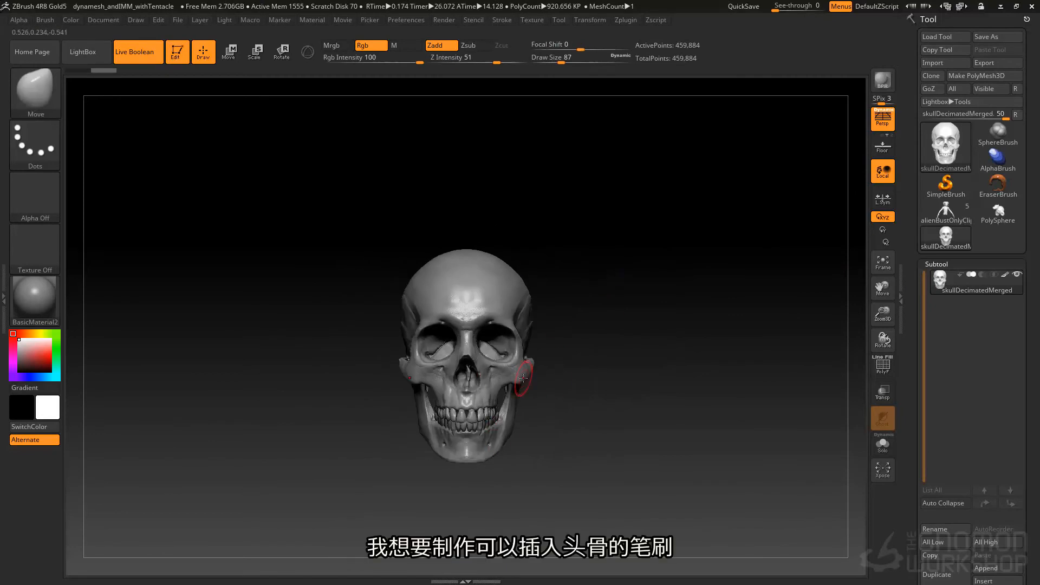
right_drag(650, 245, 681, 253)
right_drag(666, 195, 694, 291)
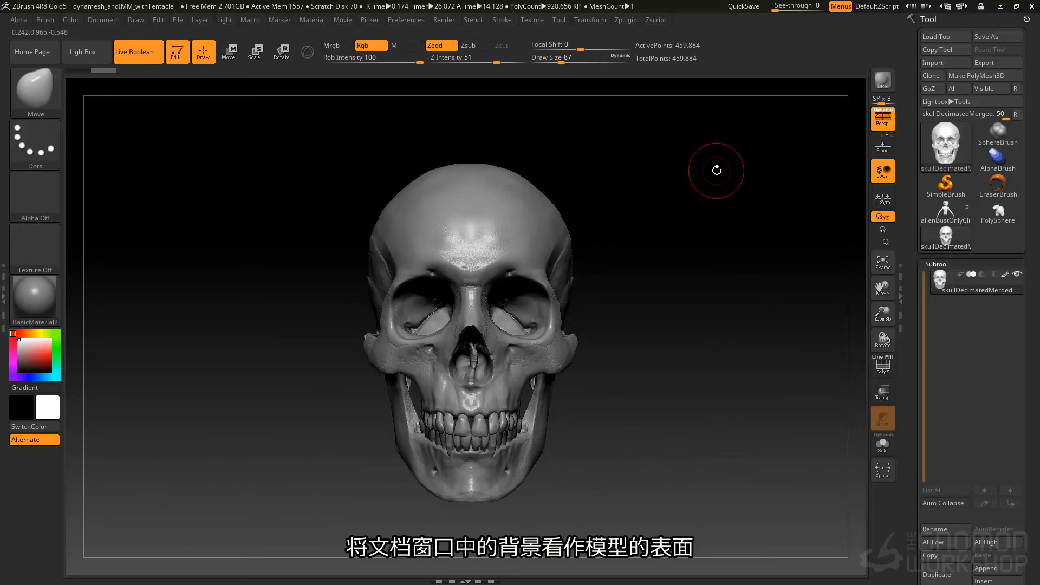
key(b)
key(i)
click(668, 423)
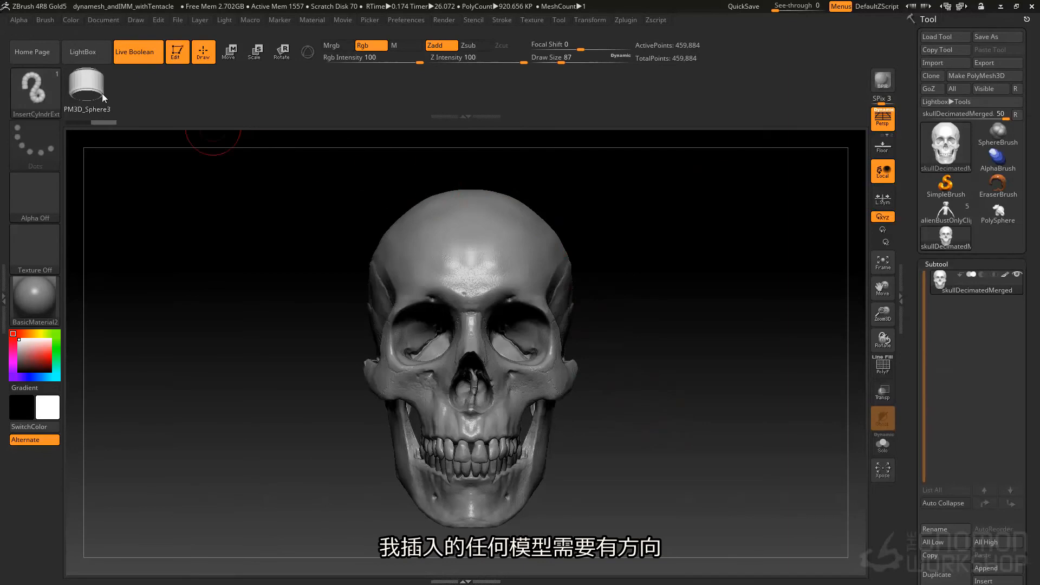
drag(537, 238, 563, 274)
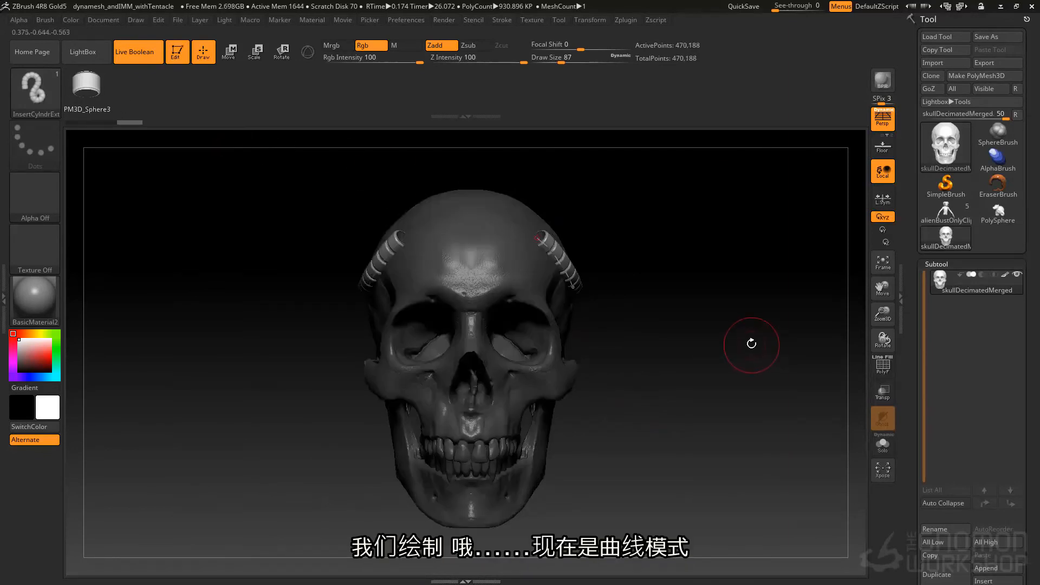
key(ctrl+z)
- Insert the Ear mesh from the IMM BParts brush on the side of the skull
key(b)
key(i)
click(558, 401)
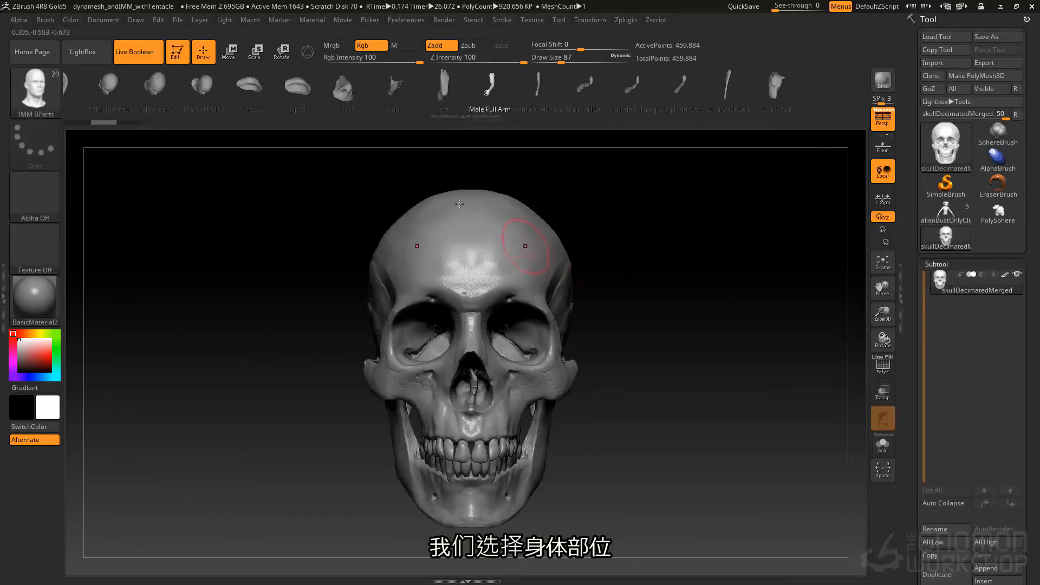
click(110, 89)
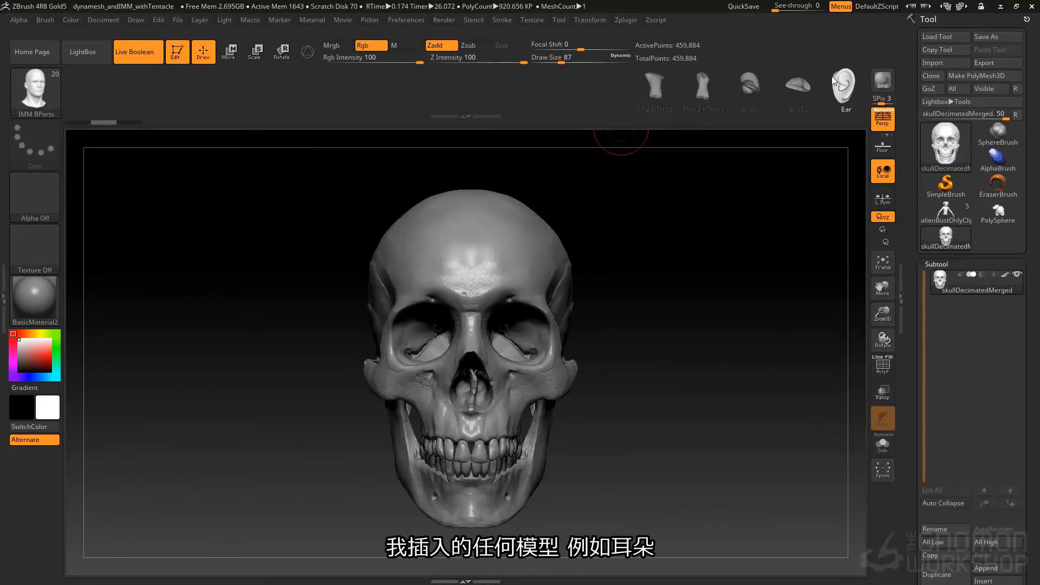
click(843, 87)
drag(661, 303, 658, 295)
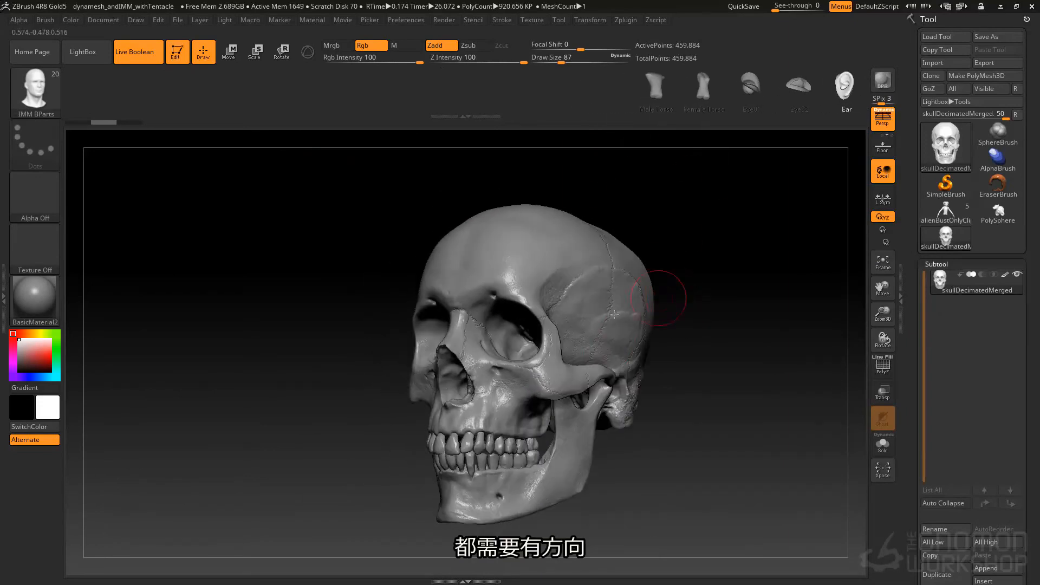
drag(611, 329, 616, 411)
right_drag(488, 368, 579, 354)
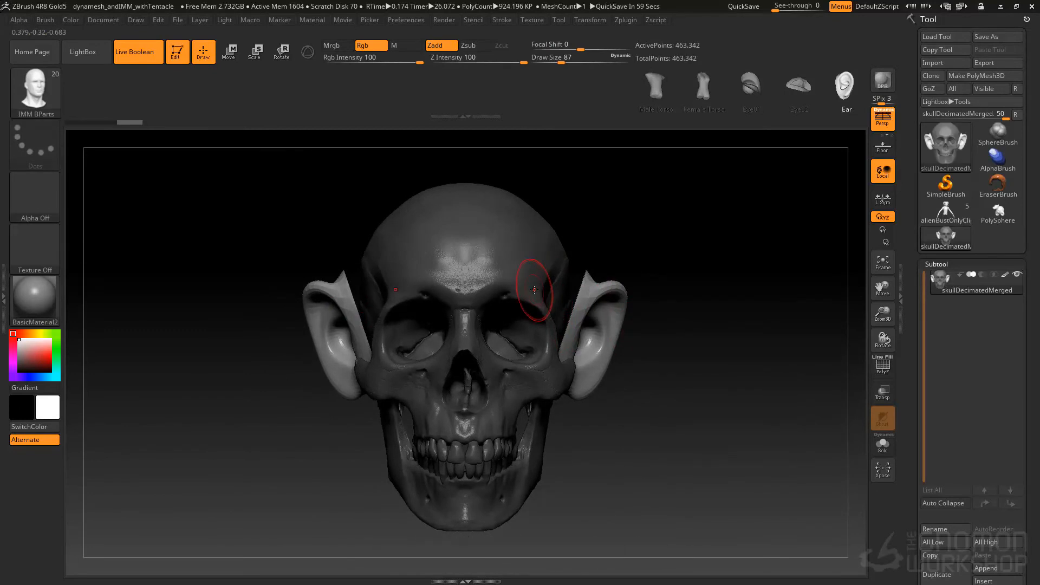
- Push the front edges of the inserted ears against the skull with the Move brush at draw size 262
key(b)
key(m)
key(v)
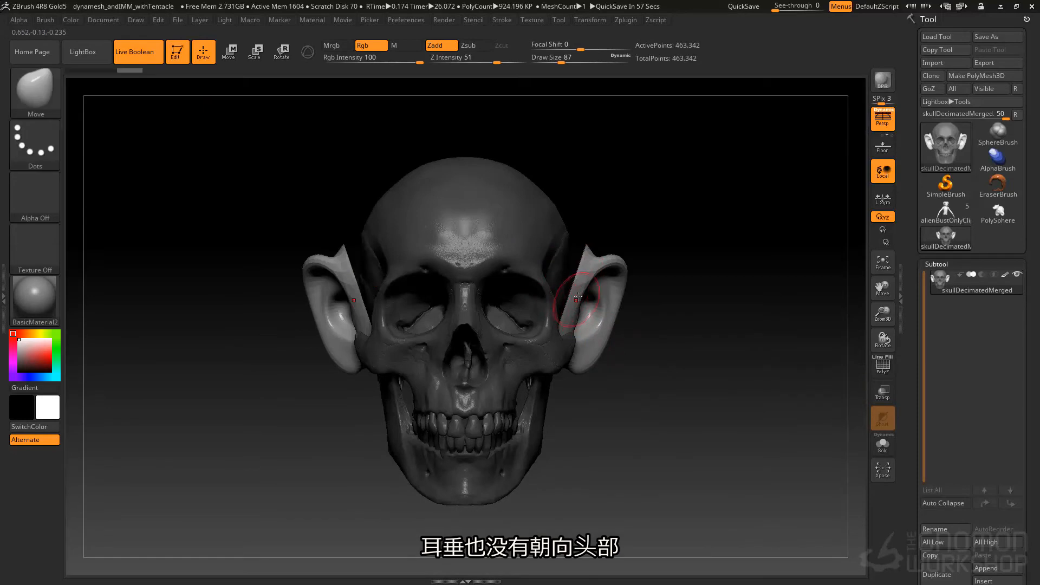
key(space)
drag(577, 296, 598, 295)
mouse_move(583, 250)
mouse_down()
mouse_move(552, 300)
mouse_move(557, 320)
mouse_up()
mouse_move(530, 272)
right_down()
mouse_move(543, 269)
mouse_move(507, 269)
mouse_move(553, 268)
right_up()
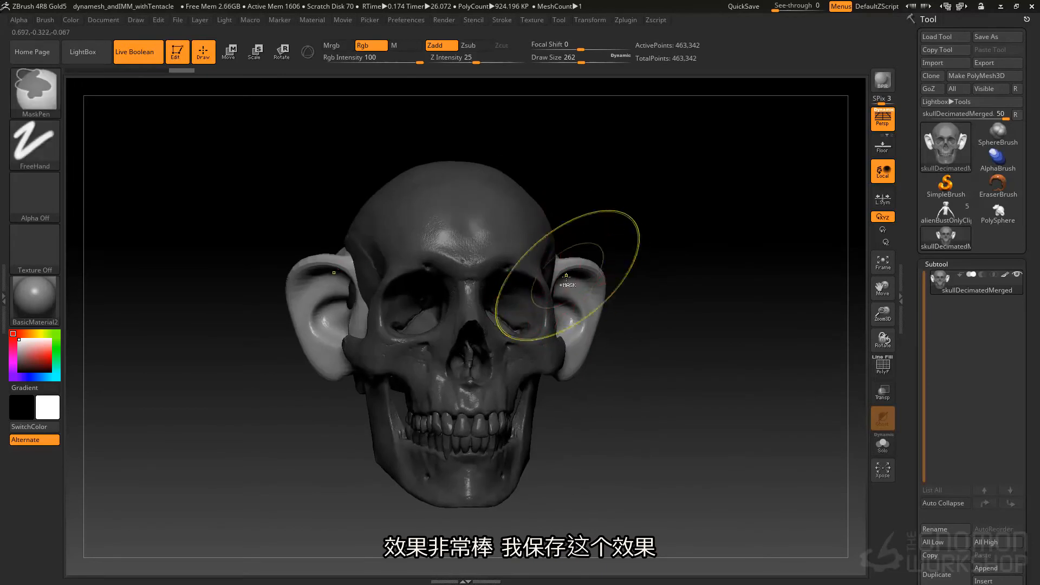
- Undo the ear reshaping and the ear insertion, leaving the plain skull in front view
key(ctrl+z)
key(ctrl+z)
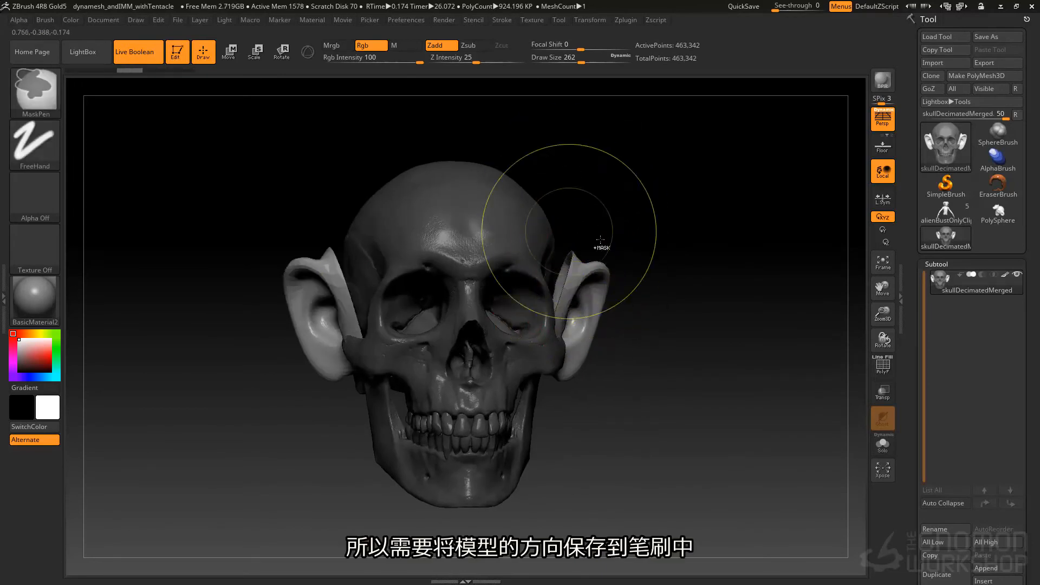
key(ctrl+z)
shift+right_drag(580, 305, 560, 218)
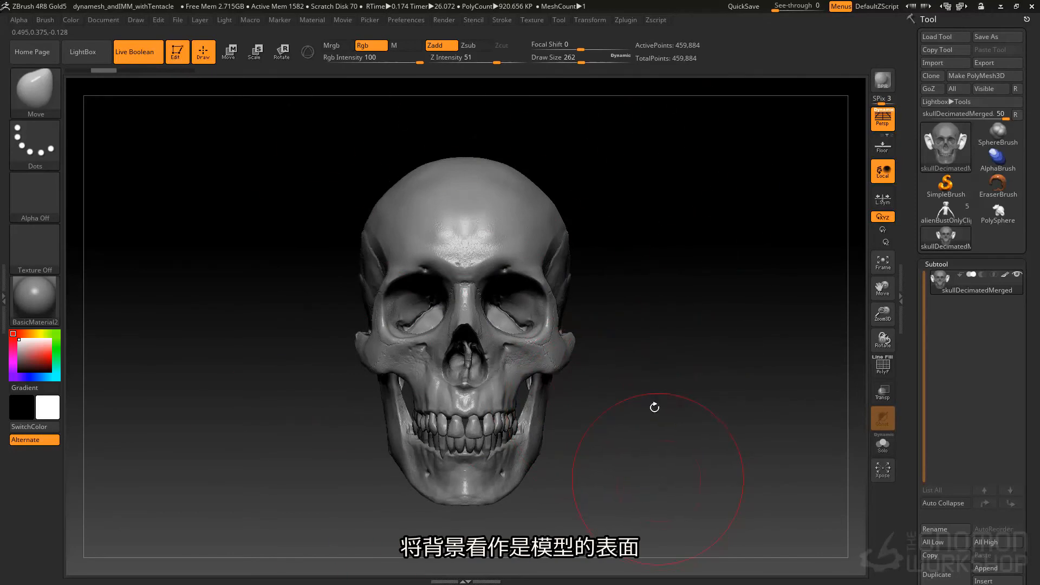
- Create a new InsertMesh brush from the skull, with its face oriented straight toward the viewer
mouse_move(715, 166)
mouse_down()
mouse_move(714, 293)
mouse_move(675, 371)
mouse_up()
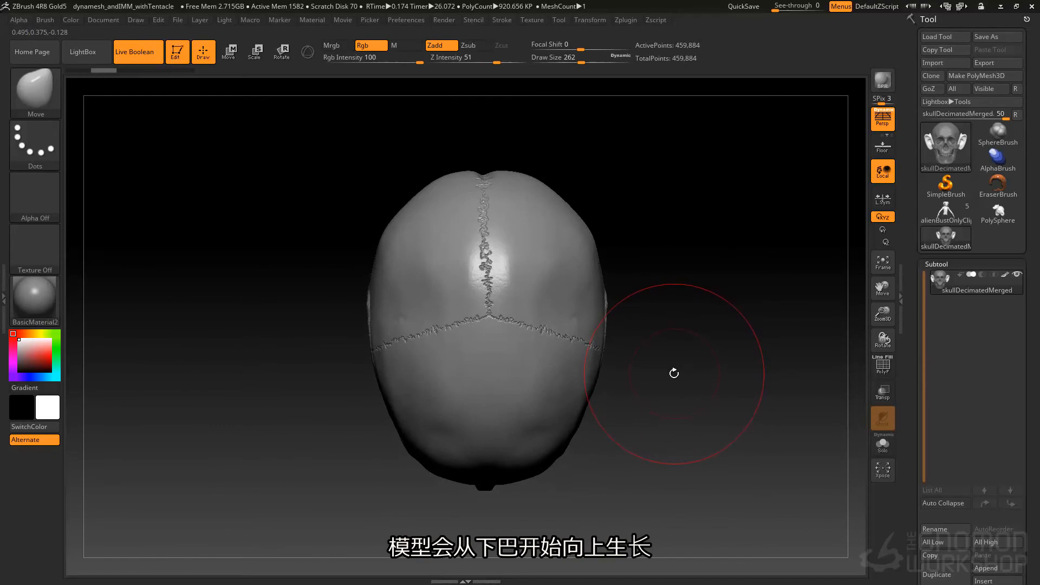
drag(670, 423, 650, 257)
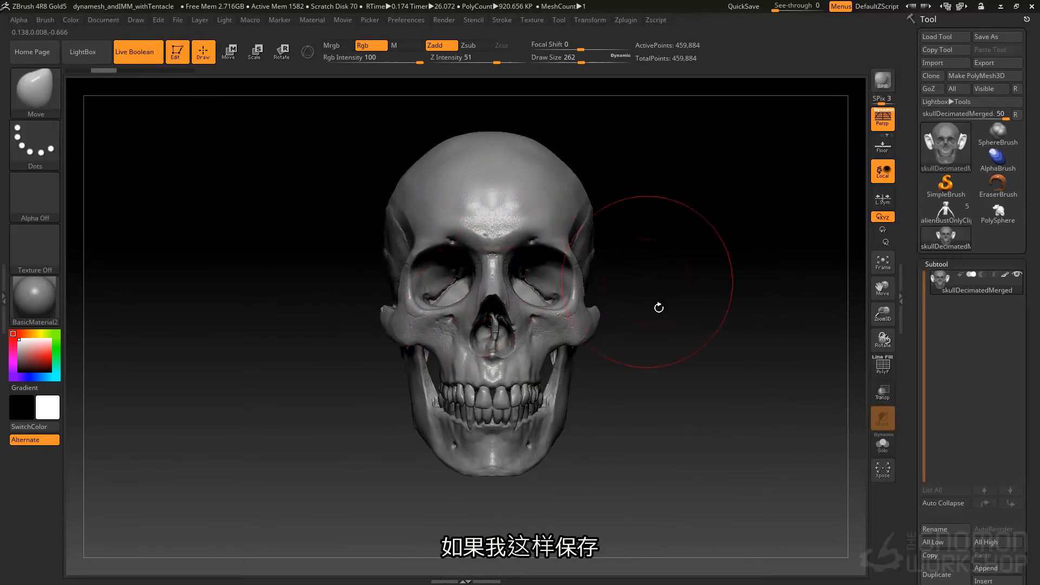
drag(688, 252, 511, 295)
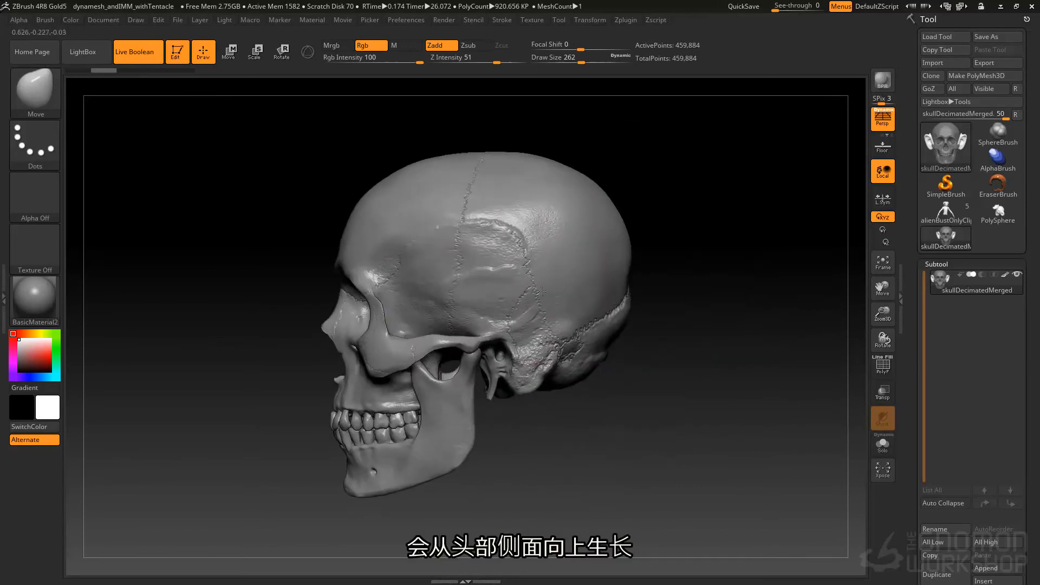
mouse_move(669, 249)
mouse_down()
mouse_move(620, 241)
mouse_move(669, 267)
mouse_move(668, 258)
mouse_up()
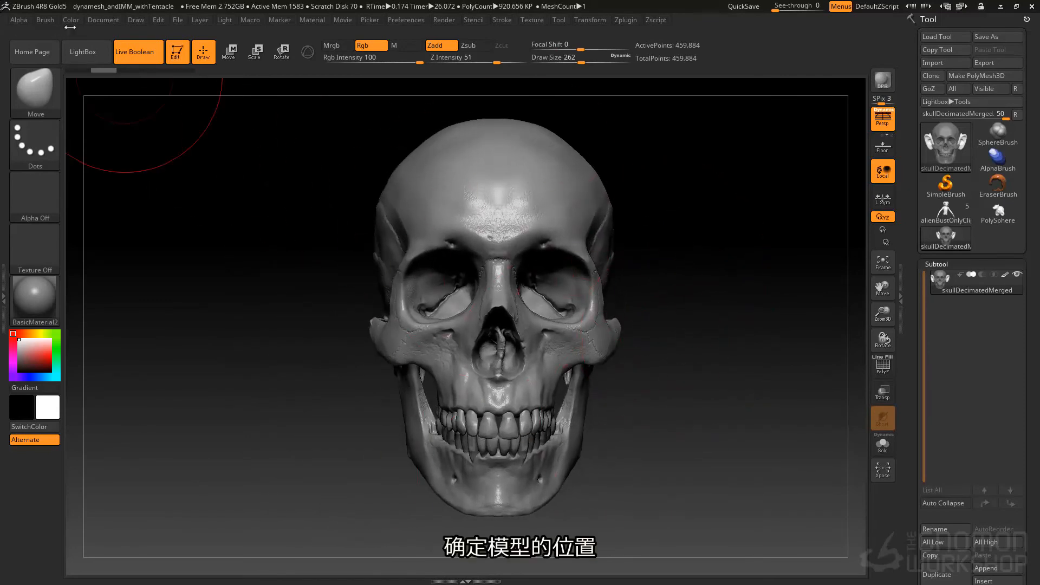
click(41, 19)
click(104, 476)
drag(105, 476, 97, 146)
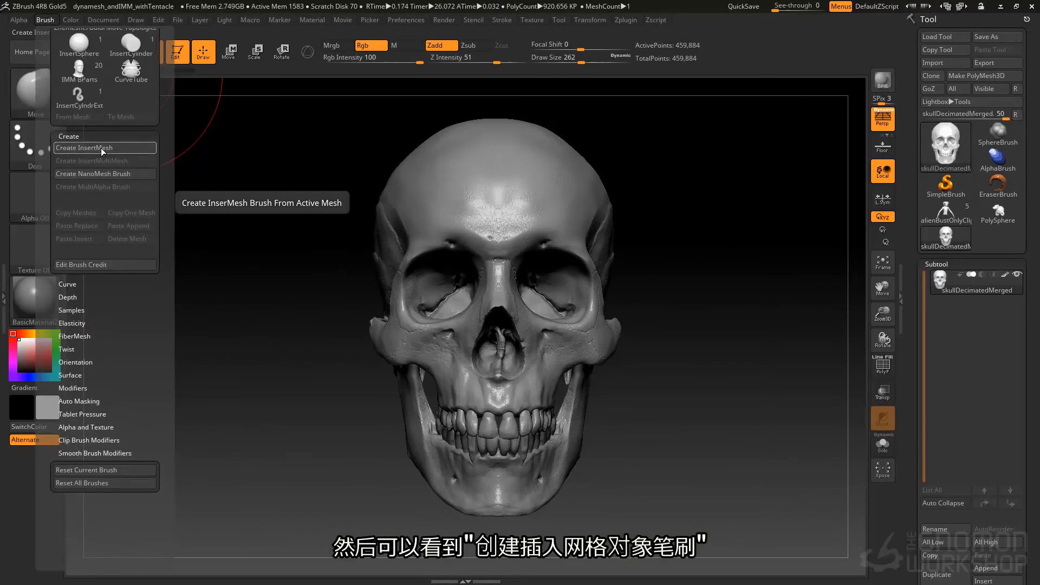
click(103, 149)
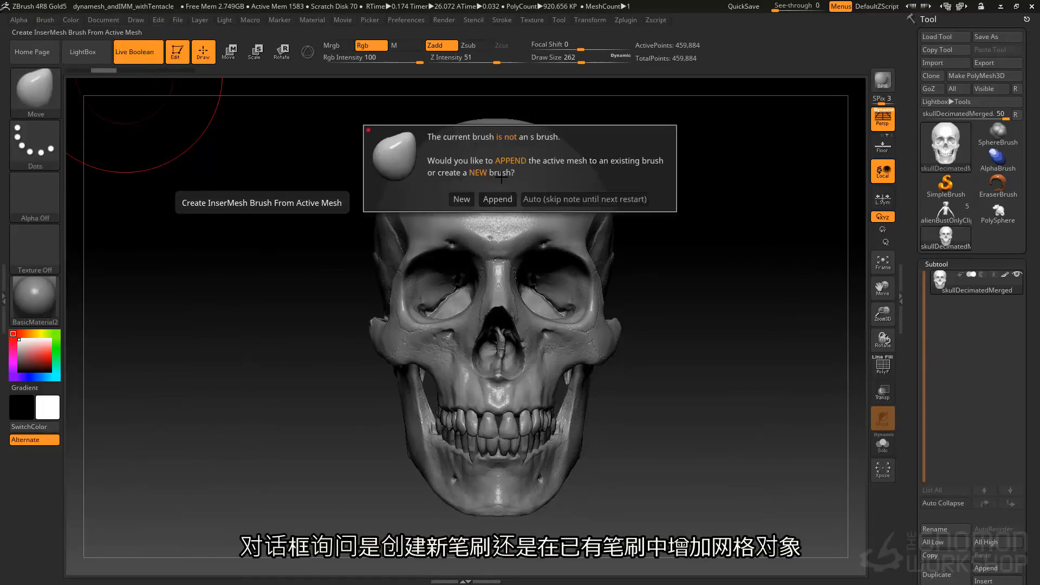
click(459, 201)
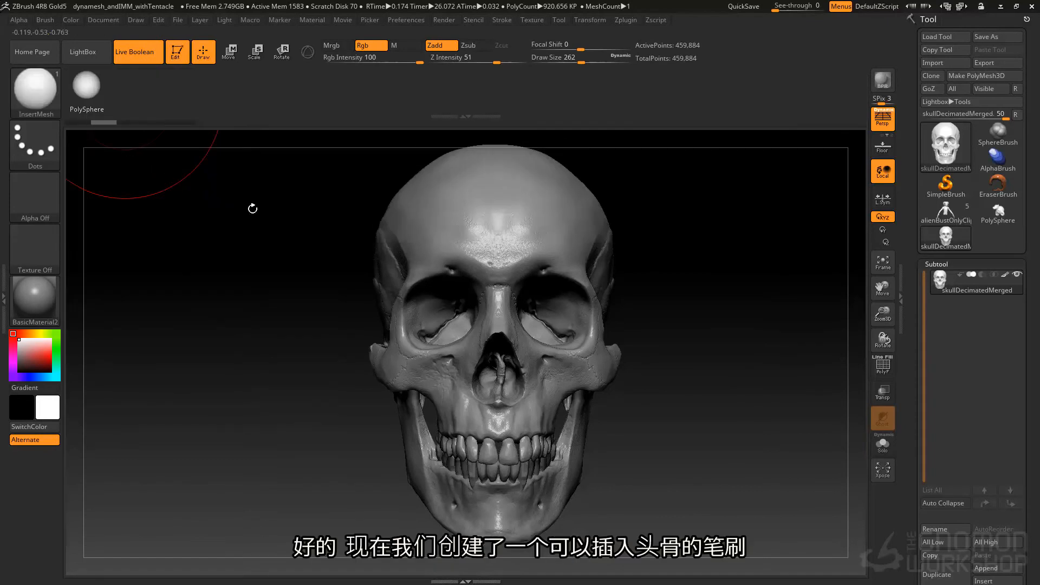
- Test the new InsertMesh brush by inserting a skull on the forehead, and undo the insertion
mouse_move(594, 242)
mouse_down()
mouse_move(617, 228)
mouse_move(667, 229)
mouse_move(623, 216)
mouse_move(607, 233)
mouse_move(558, 239)
mouse_move(507, 293)
mouse_up()
right_drag(535, 272, 569, 260)
key(ctrl+z)
key(ctrl+z)
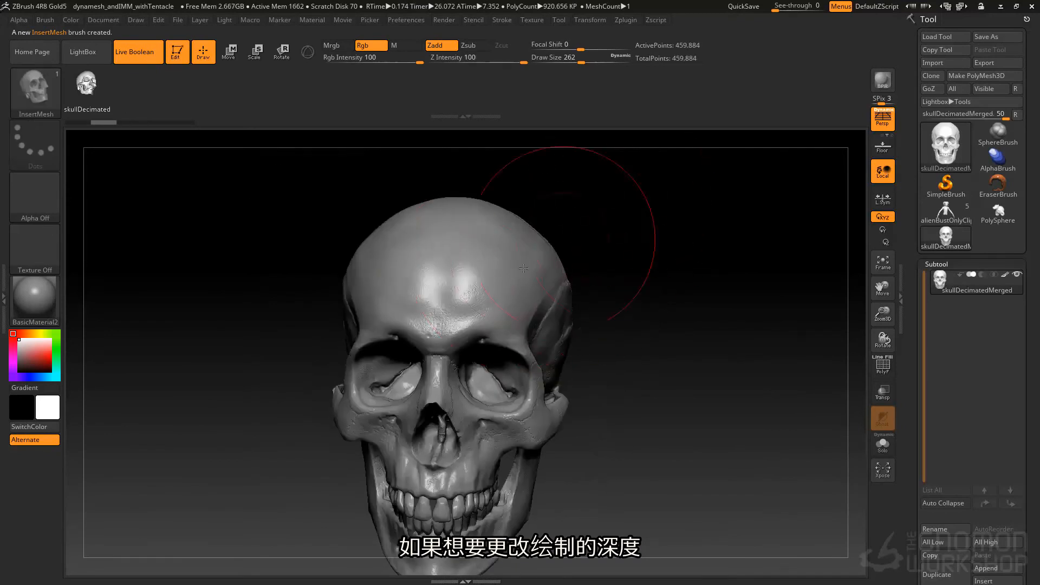
- Lower the InsertMesh brush's imbed depth, test it by inserting mirrored skulls on the upper forehead, and undo the insertion
click(45, 19)
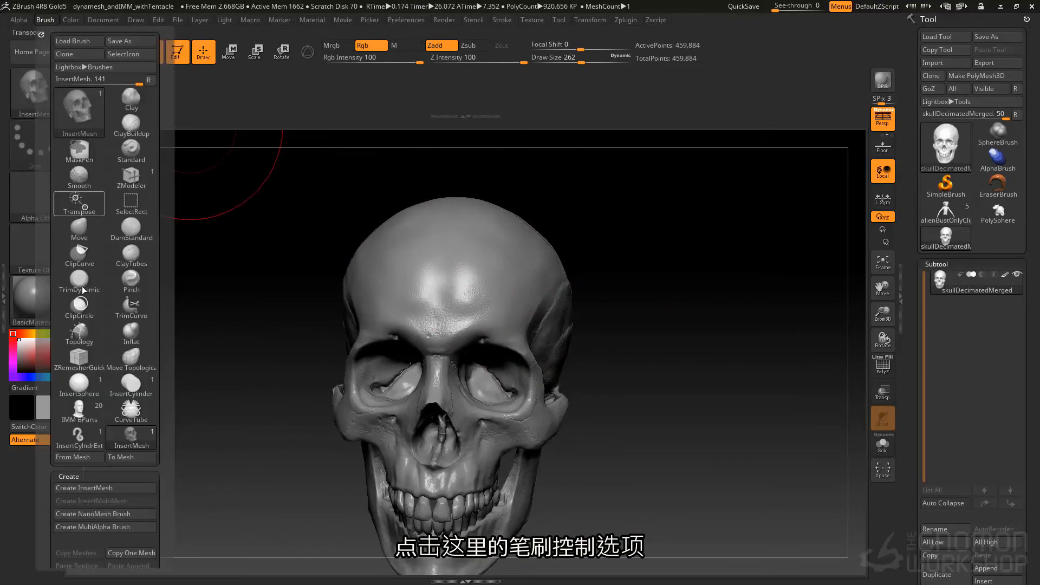
mouse_move(160, 337)
mouse_down()
mouse_move(81, 186)
mouse_move(124, 274)
mouse_up()
click(81, 187)
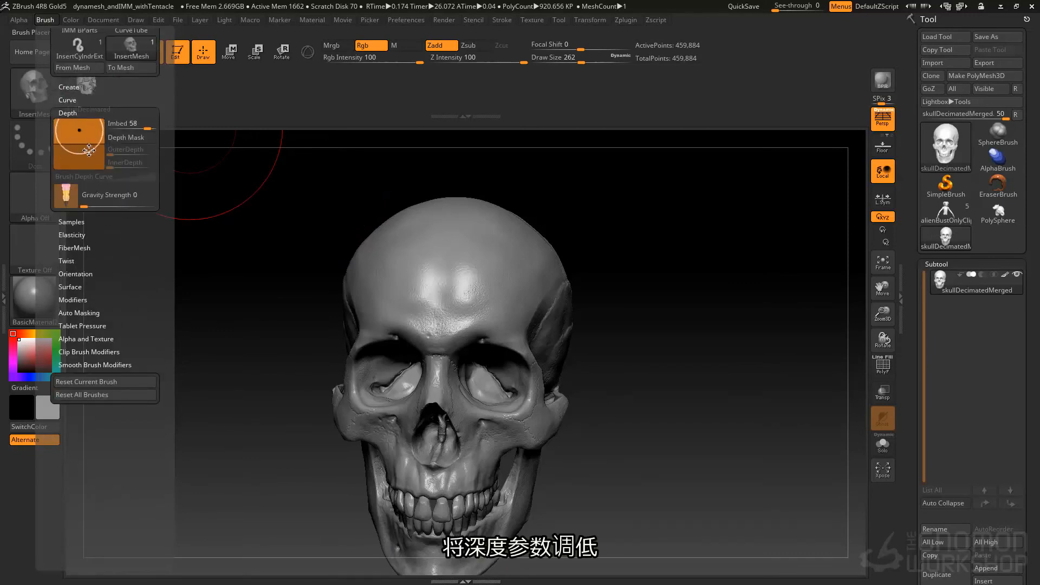
drag(88, 155, 102, 165)
mouse_move(525, 256)
mouse_down()
mouse_move(540, 296)
mouse_move(609, 164)
mouse_move(512, 169)
mouse_move(618, 152)
mouse_move(604, 162)
mouse_up()
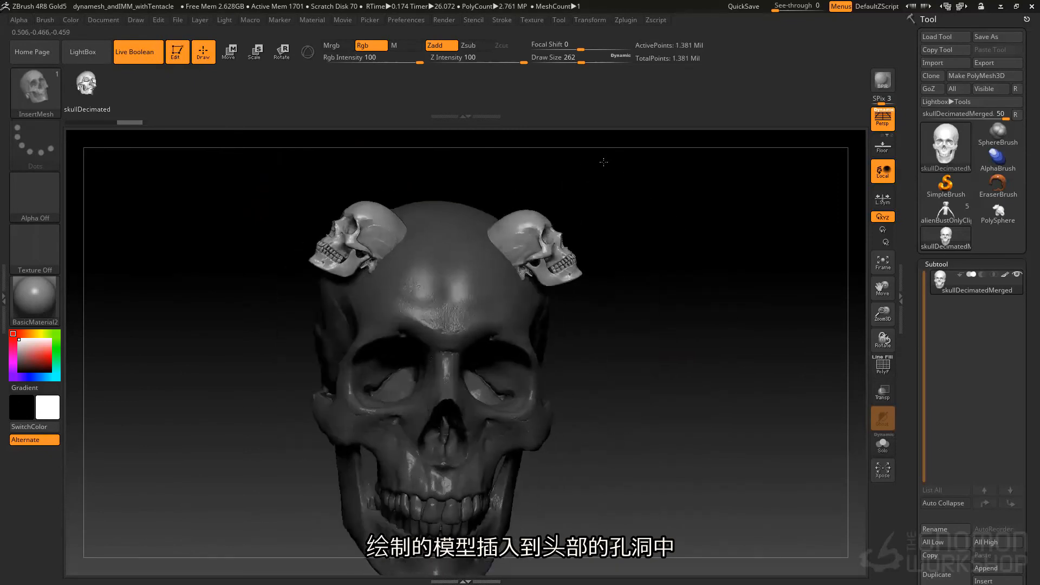
key(ctrl+z)
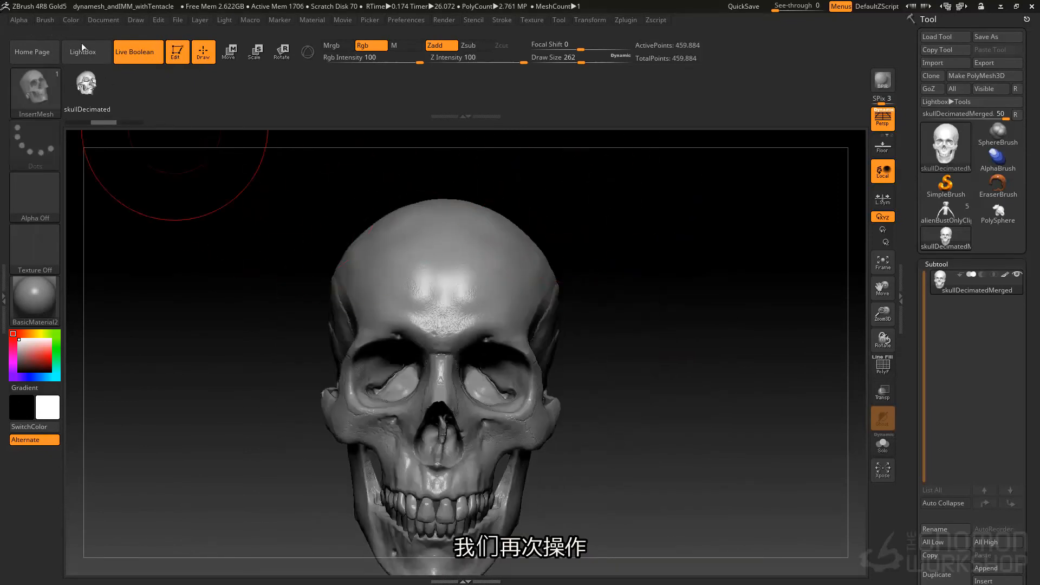
- Set the InsertMesh brush's Imbed depth to -21, test it with another skull insertion on the forehead, and undo the insertion
click(46, 21)
drag(162, 400, 162, 298)
drag(94, 372, 96, 378)
mouse_move(534, 274)
mouse_down()
mouse_move(618, 205)
mouse_move(477, 197)
mouse_move(601, 196)
mouse_move(617, 185)
mouse_up()
key(ctrl+z)
- Turn the skull so its crown faces the viewer and append it to the current InsertMesh brush as a second mesh
drag(597, 290, 666, 367)
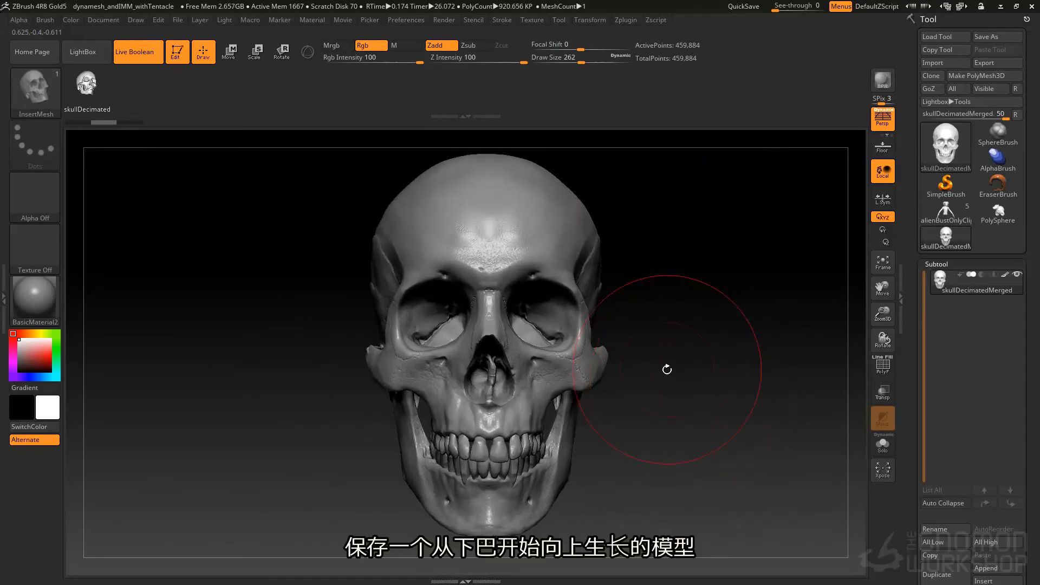
mouse_move(676, 239)
mouse_down()
mouse_move(679, 396)
mouse_move(622, 371)
mouse_up()
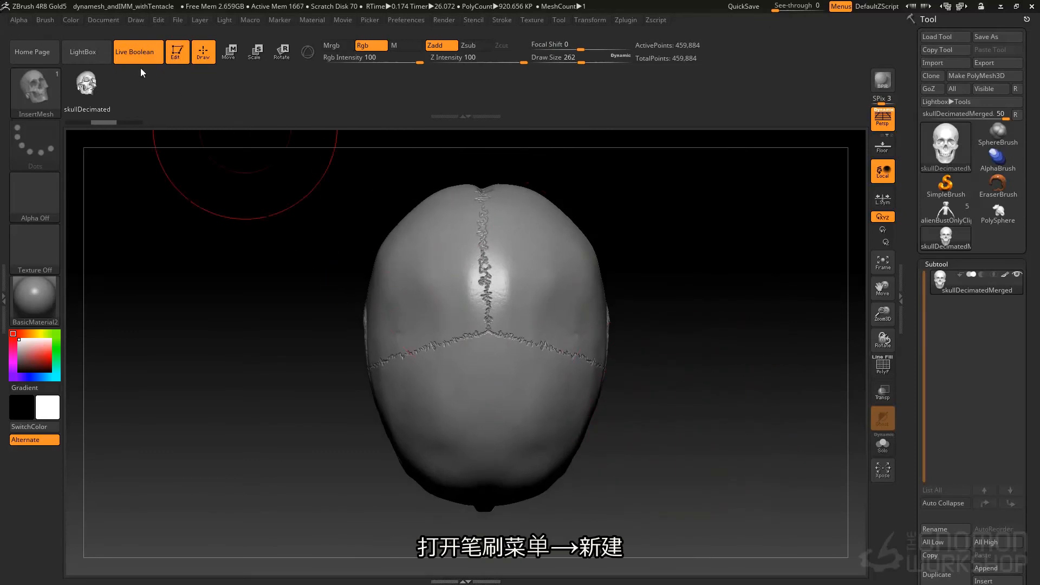
click(49, 21)
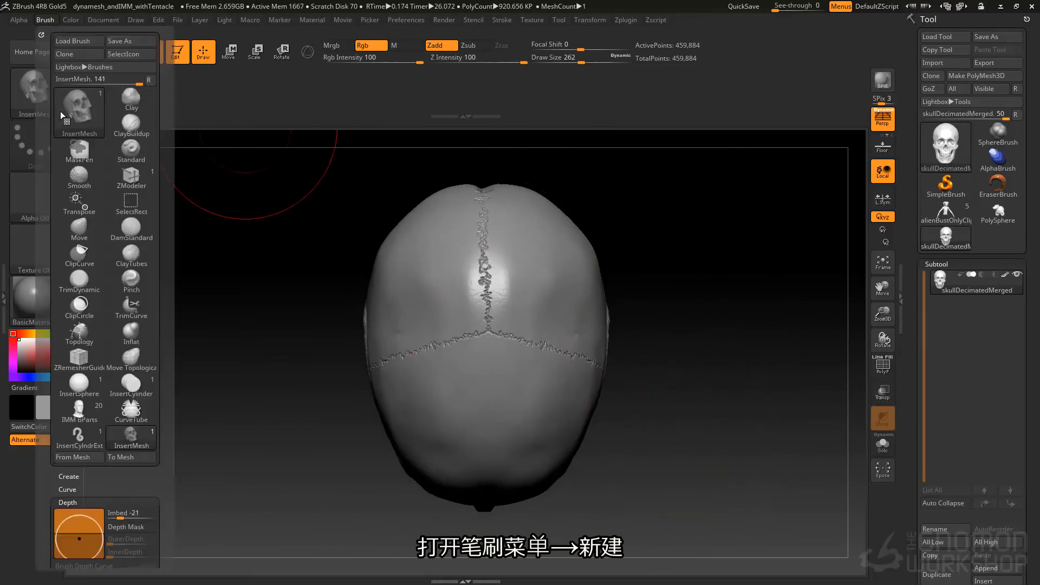
click(98, 476)
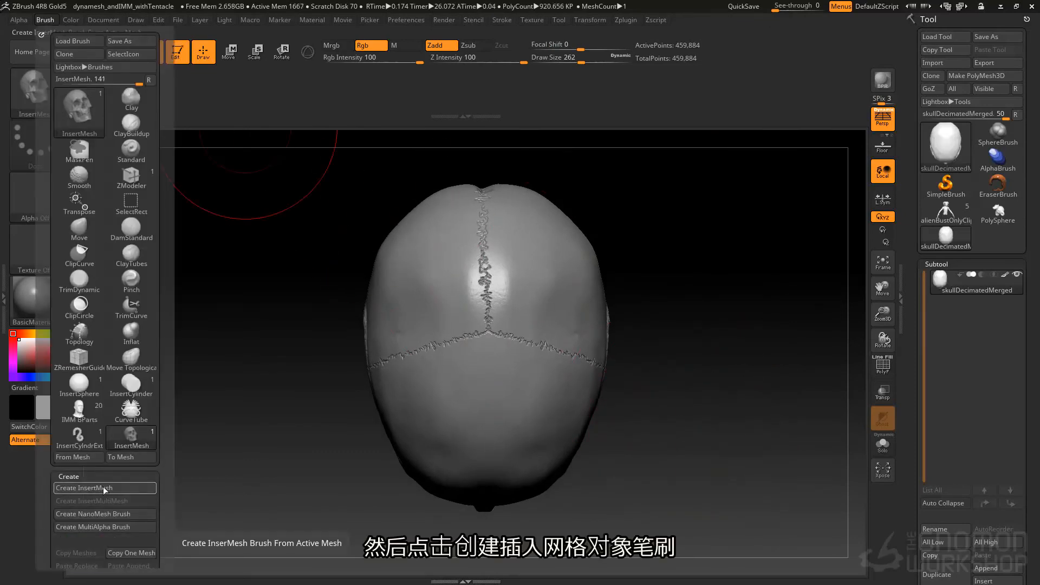
click(103, 487)
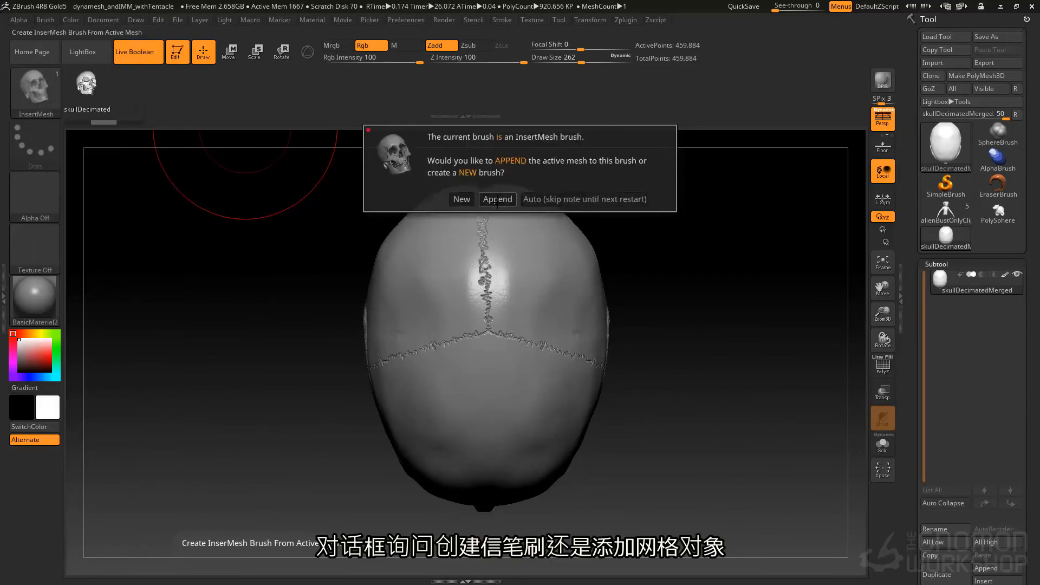
click(497, 200)
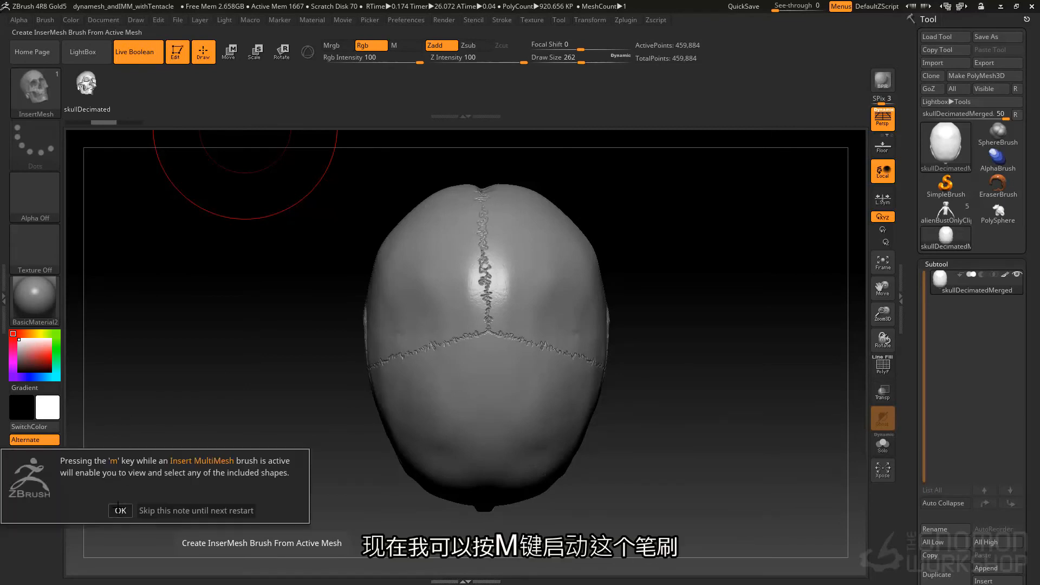
click(120, 510)
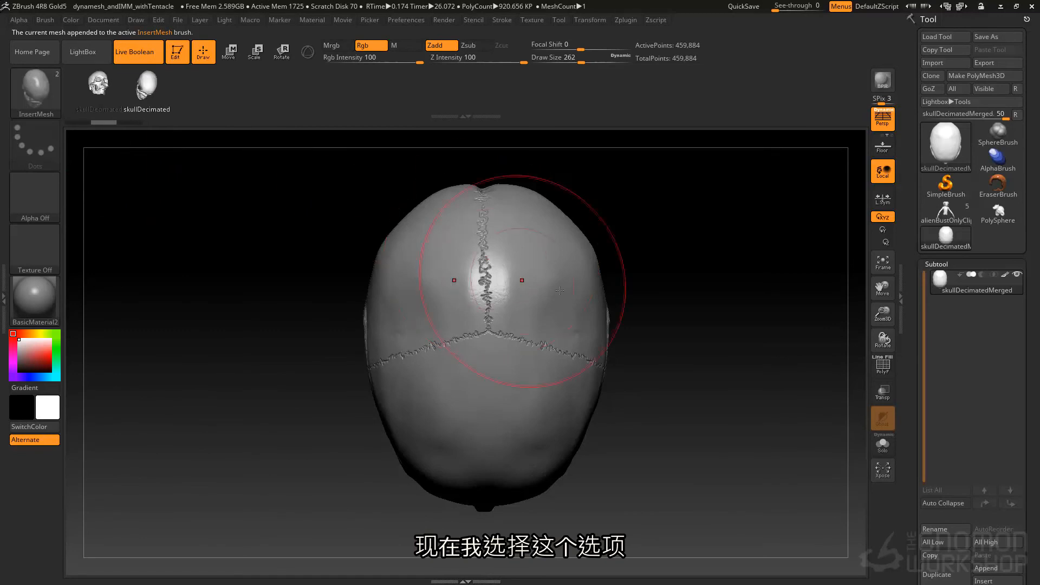
- Test the appended mesh by inserting mirrored upright skulls on top of the head, and undo the insertion
drag(561, 288, 699, 355)
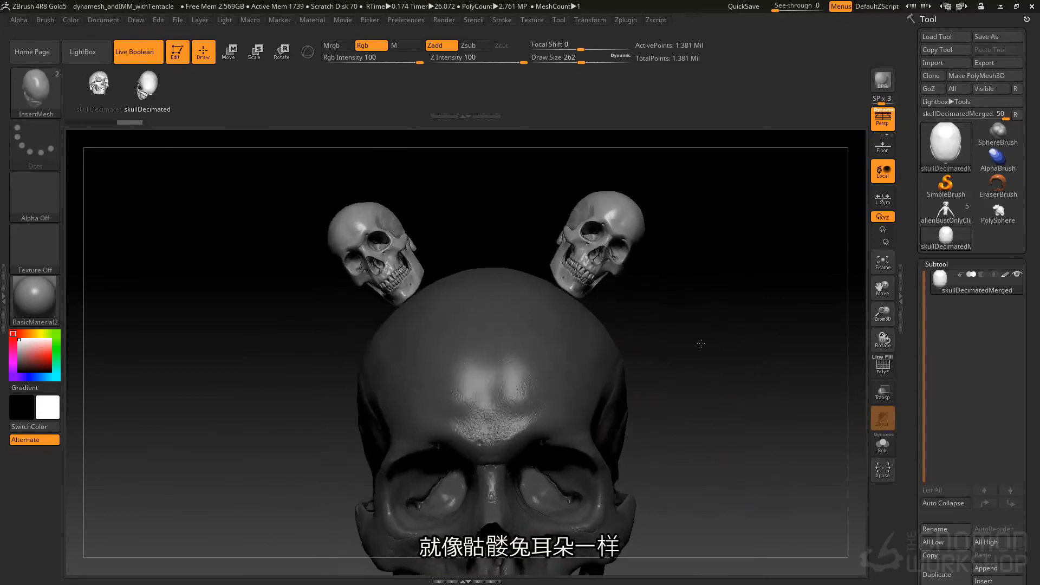
mouse_move(702, 293)
alt+mouse_down()
mouse_move(697, 362)
mouse_move(668, 313)
mouse_move(416, 437)
alt+mouse_up()
key(ctrl)
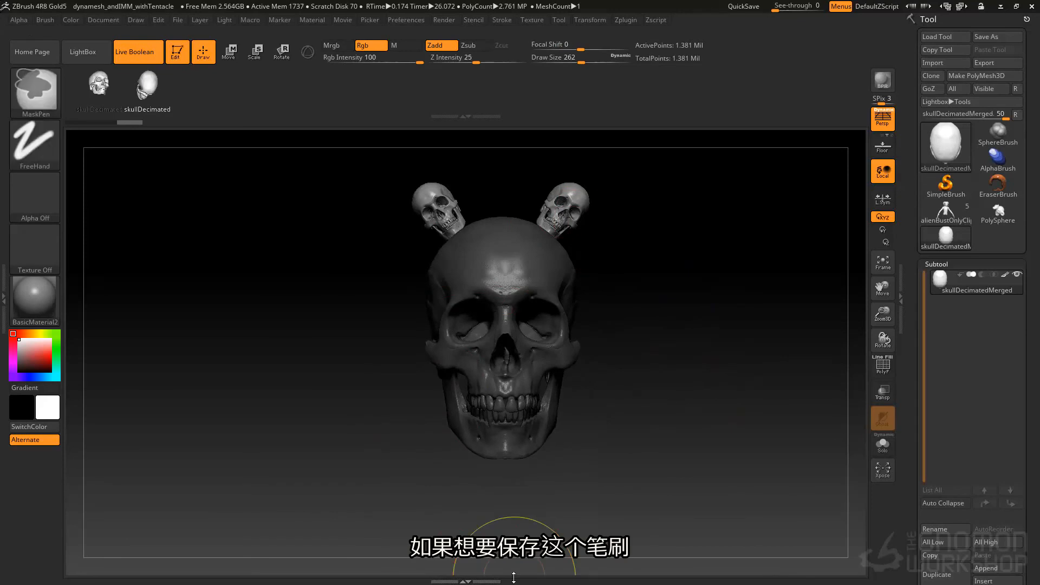
key(ctrl+z)
mouse_move(309, 228)
mouse_down()
mouse_move(297, 276)
mouse_move(373, 260)
mouse_up()
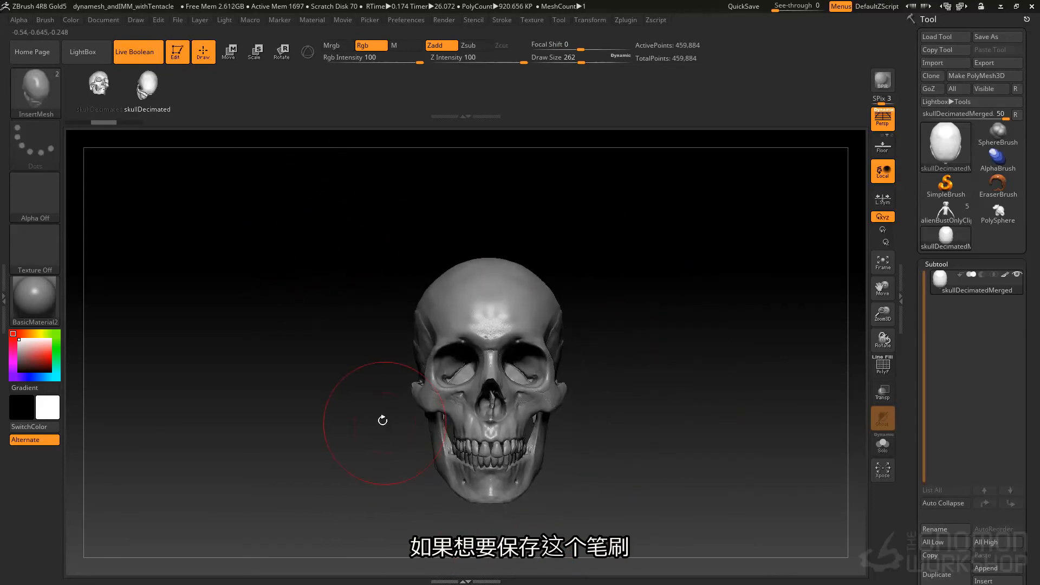
click(47, 21)
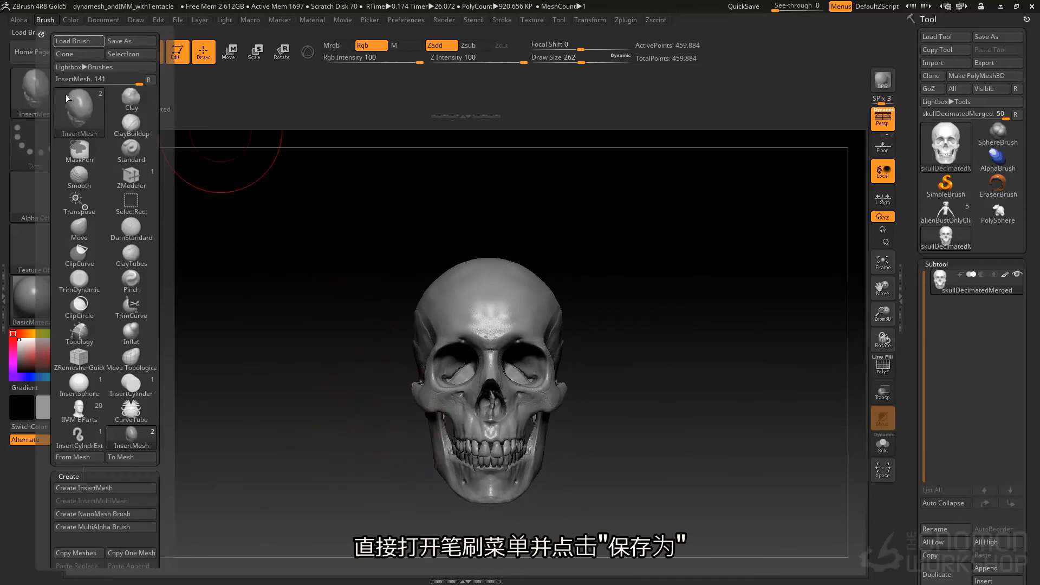
click(128, 41)
key(Escape)
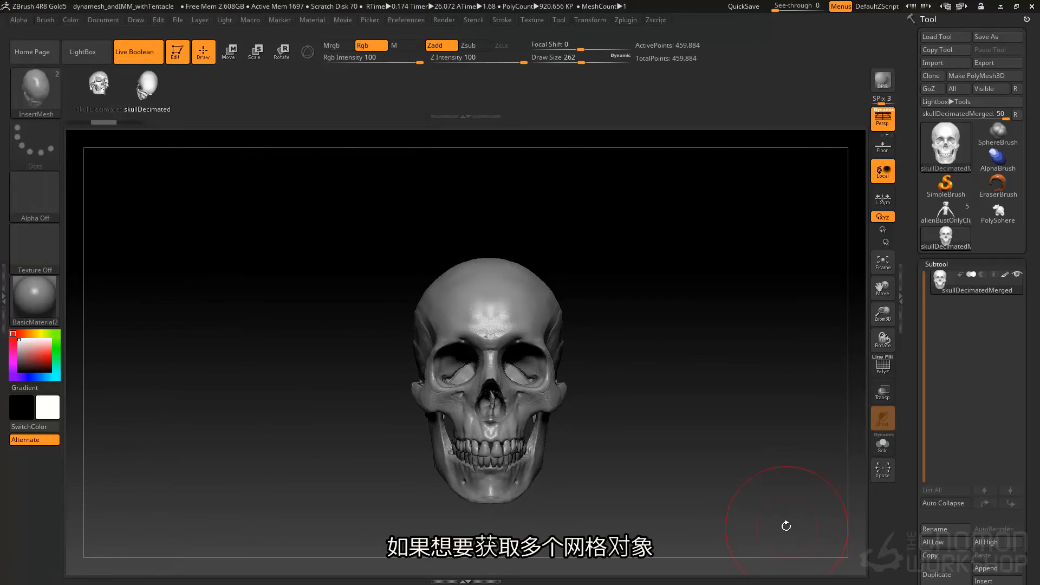
- Load the DemoSoldier.ZTL tool from the LightBox library and fit the whole figure in view
alt+drag(663, 273, 645, 248)
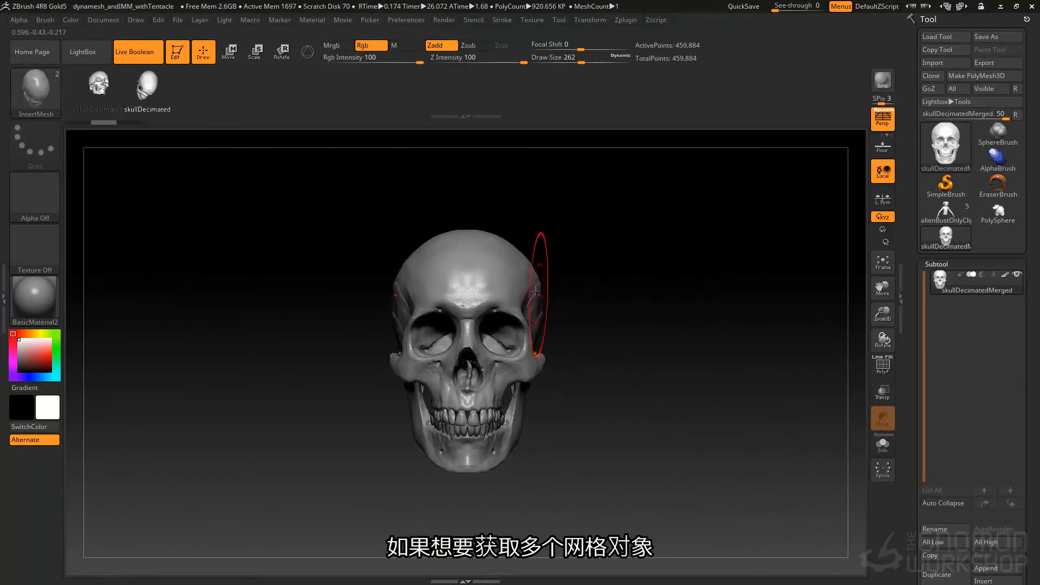
key(m)
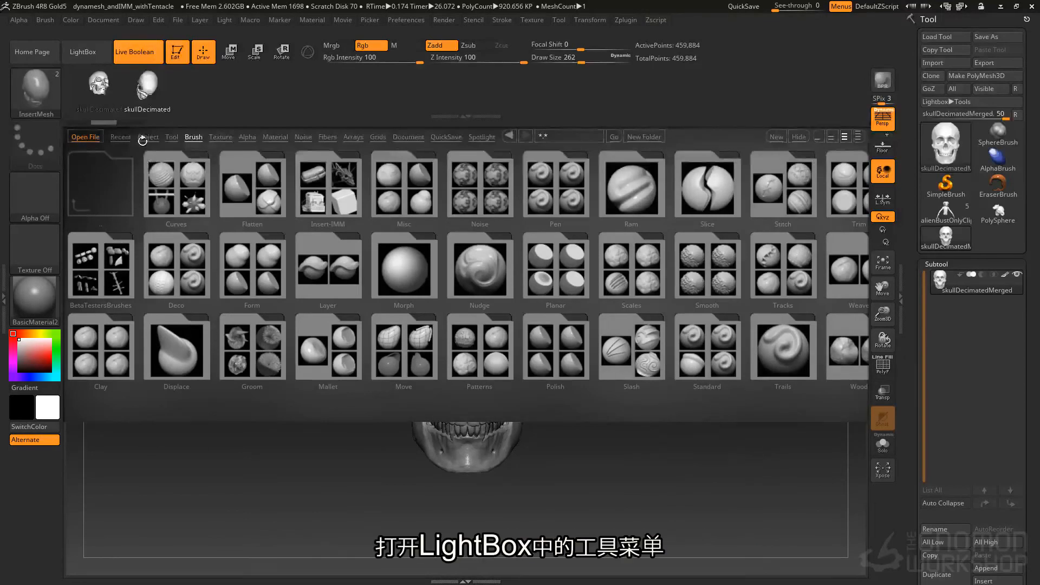
click(171, 137)
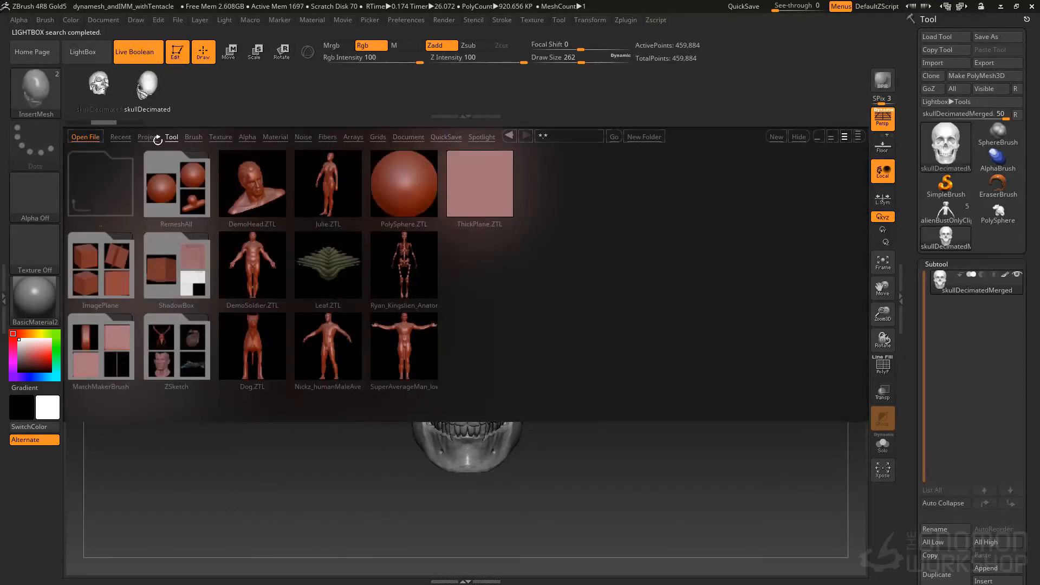
double_click(252, 275)
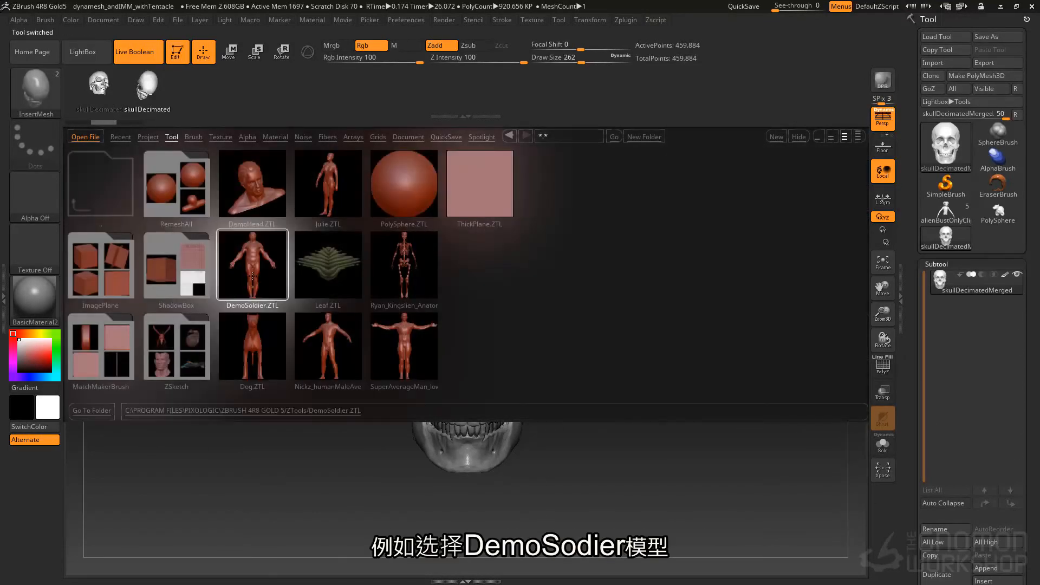
click(99, 56)
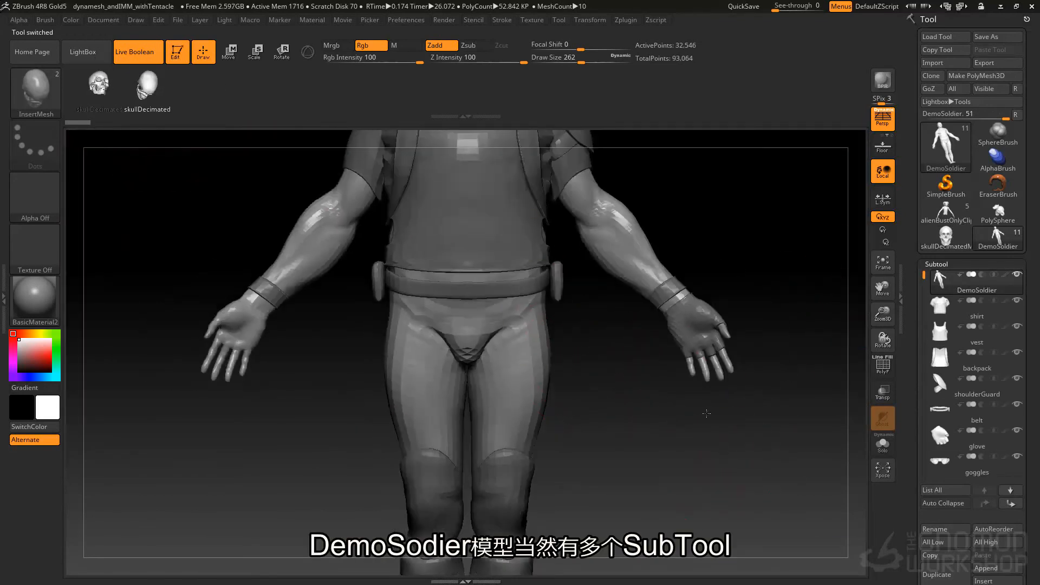
alt+drag(703, 339, 704, 320)
right_click(700, 319)
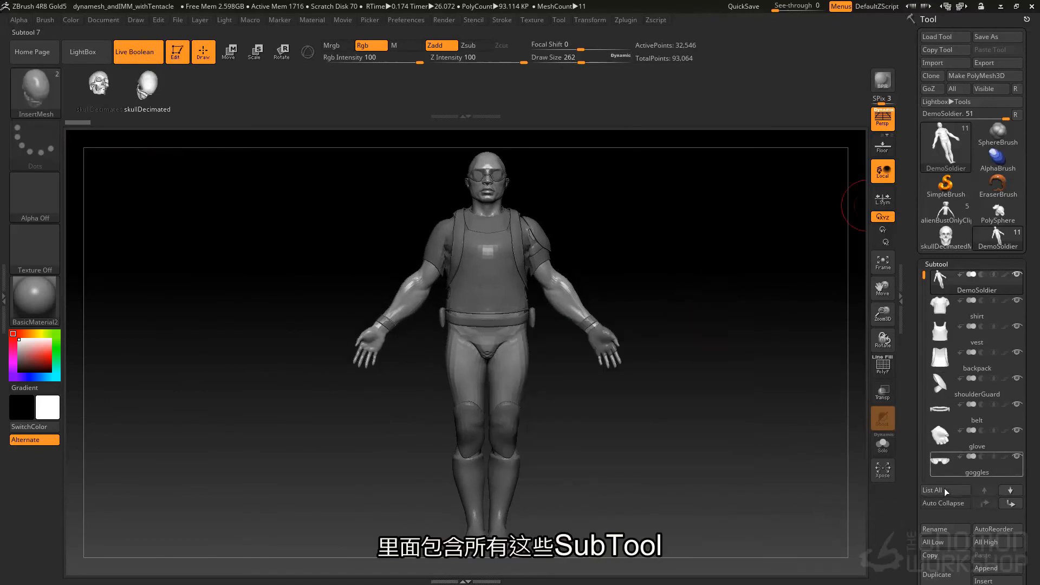
- Create an InsertMultiMesh brush from all of the DemoSoldier's subtools
click(46, 20)
scroll(104, 466, down, 5)
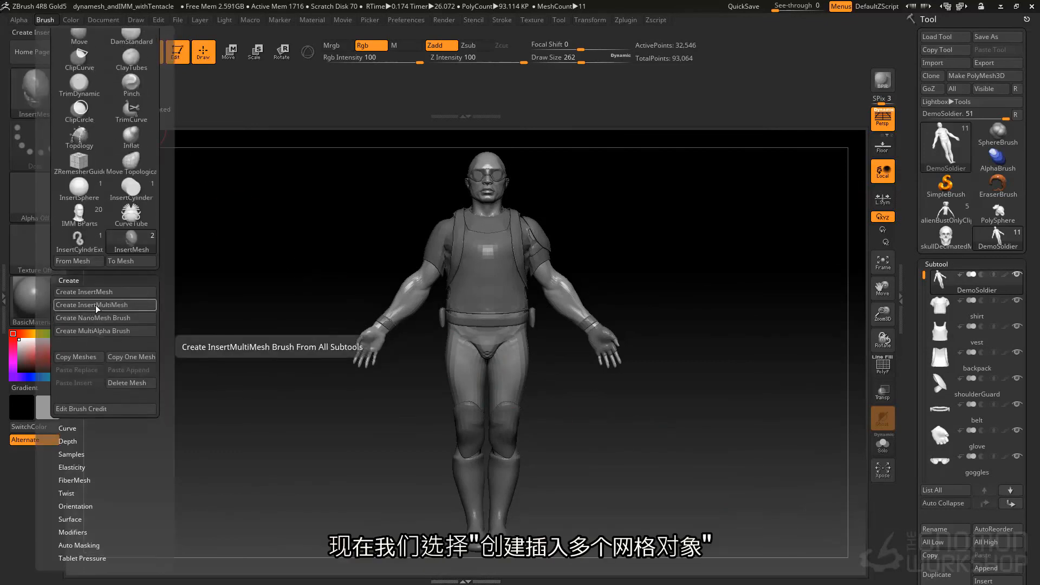
click(95, 304)
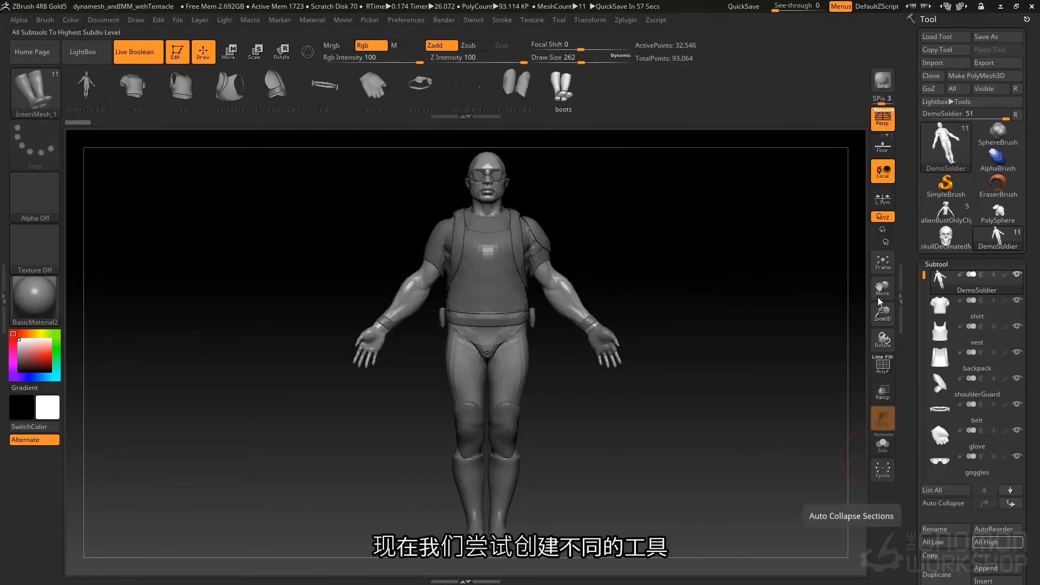
- Load the skullDecimatedMerged.ZTL tool from the workingFiles folder
click(943, 37)
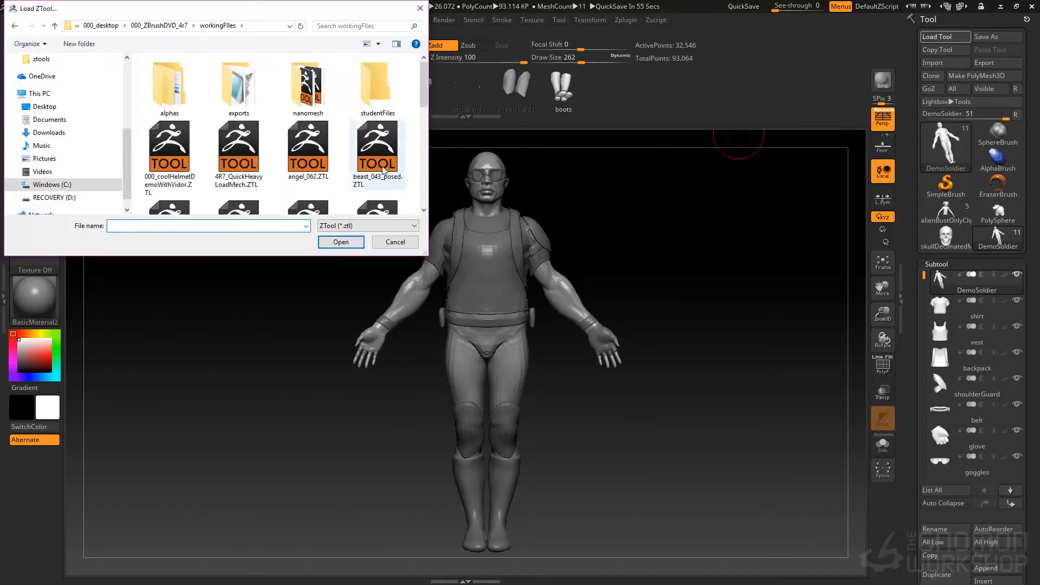
click(377, 155)
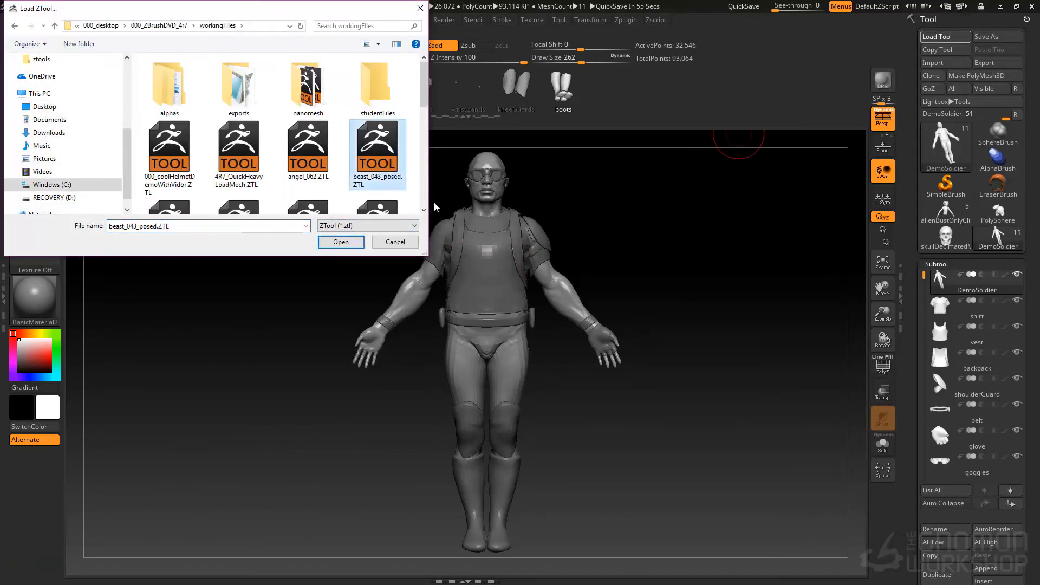
scroll(425, 108, down, 5)
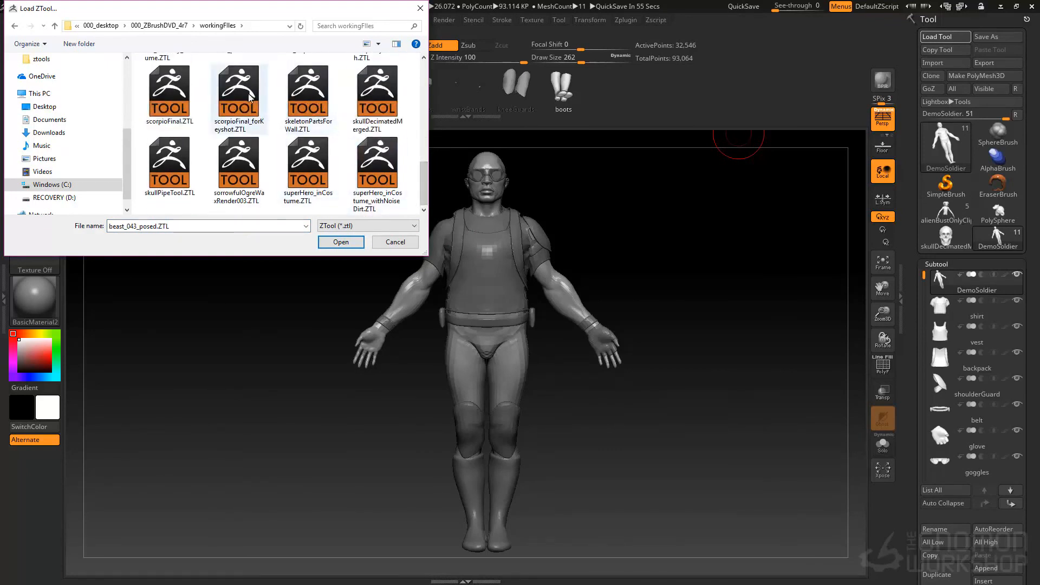
double_click(370, 99)
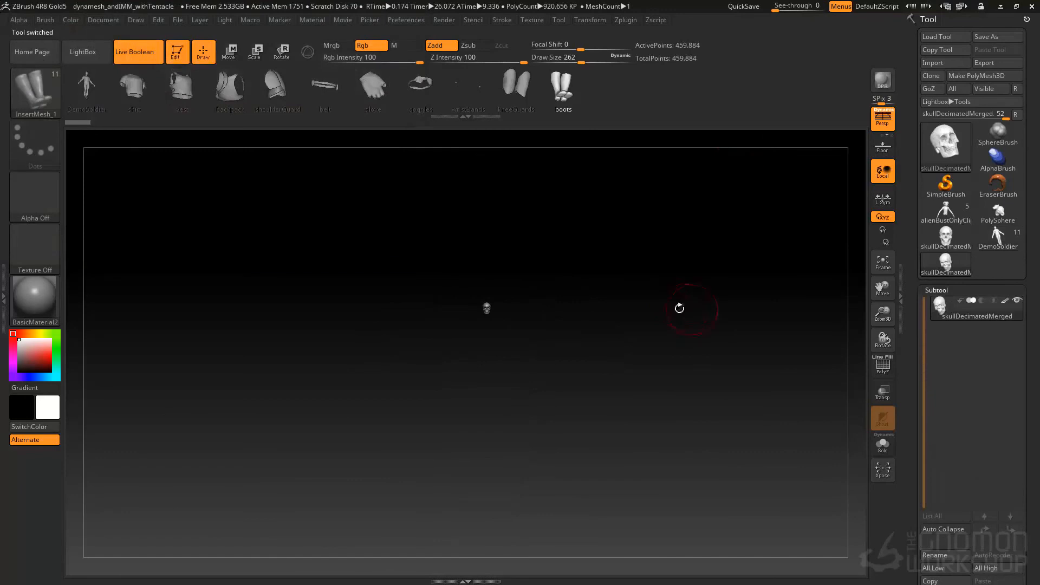
- Load the skeletonPartsForWall.ZTL tool from the workingFiles folder and frame its bones in the viewport
click(950, 37)
scroll(420, 98, down, 5)
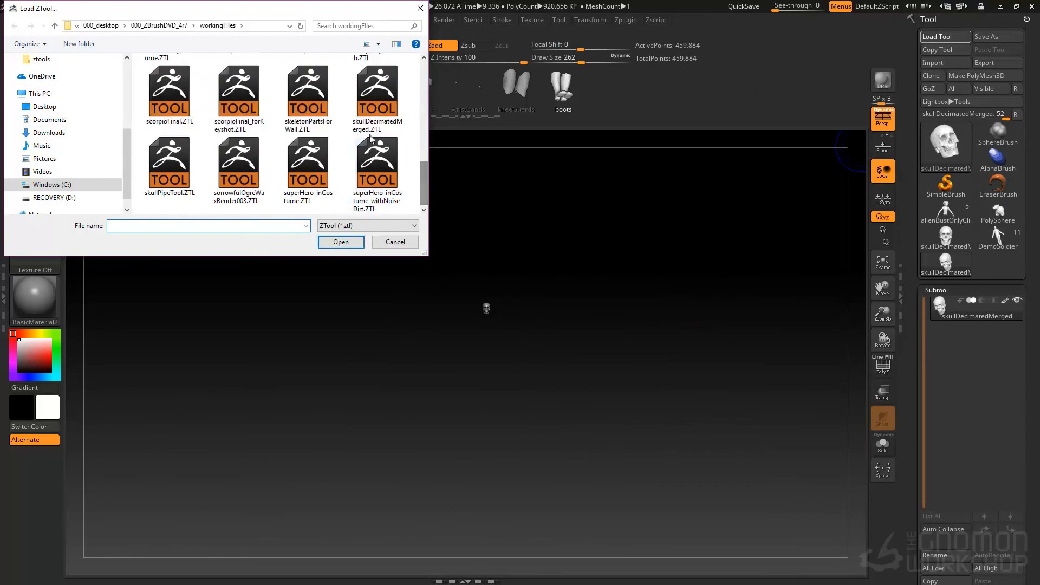
double_click(308, 97)
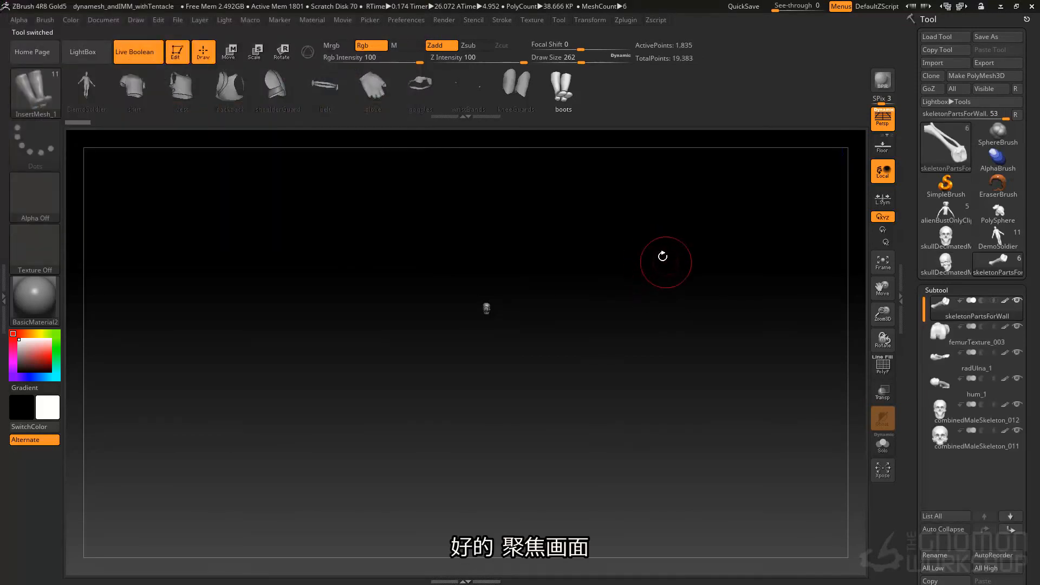
key(f)
drag(661, 304, 680, 279)
- Isolate the skeletonPartsForWall subtool and view its bones from an angle
click(1016, 302)
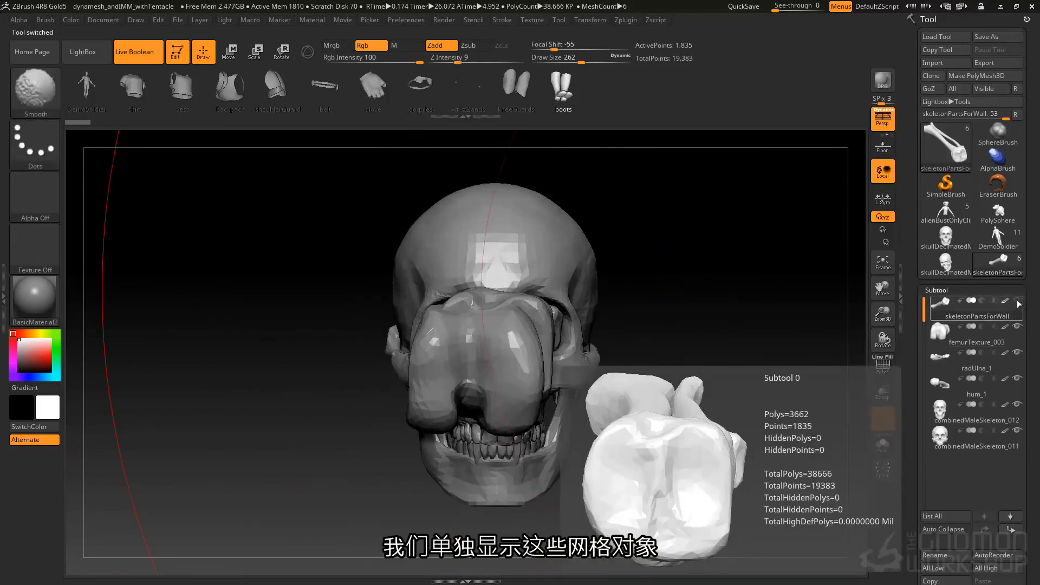
shift+click(1017, 302)
drag(659, 336, 532, 353)
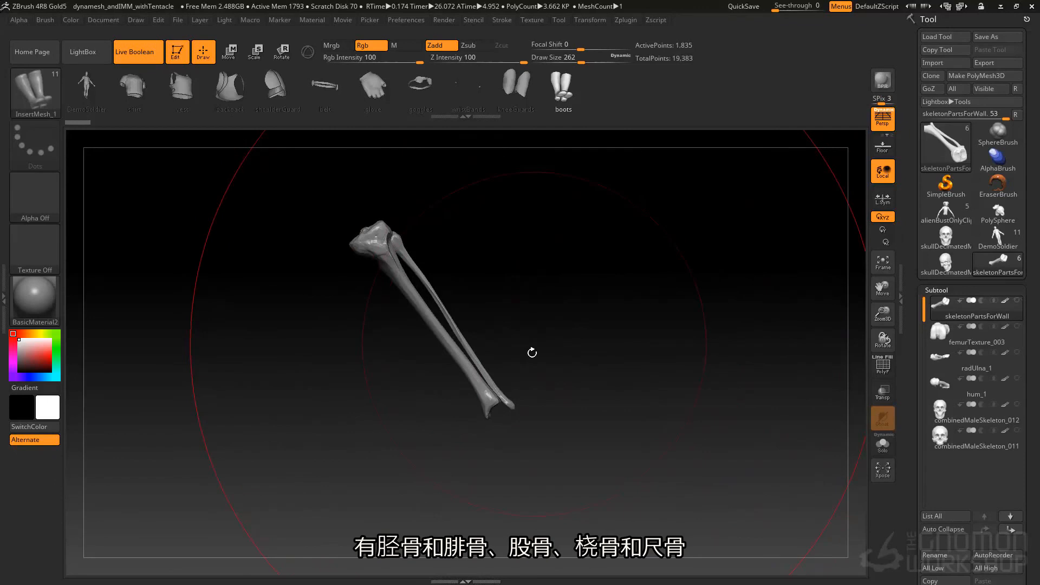
- Examine the femurTexture_003, radUlna_1, hum_1, combinedMaleSkeleton_012 and combinedMaleSkeleton_011 subtools one after another
click(957, 338)
drag(652, 437, 546, 396)
click(944, 362)
click(939, 383)
click(940, 411)
click(948, 436)
drag(563, 309, 593, 274)
key(f)
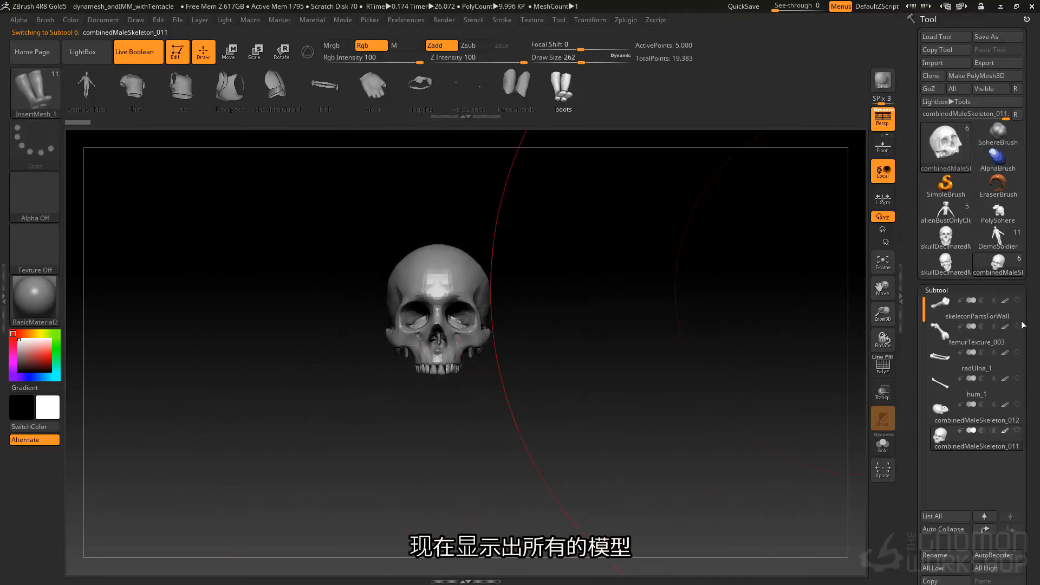
- Show all the skeleton subtools with skeletonPartsForWall active and create an InsertMultiMesh brush from them
shift+click(1017, 301)
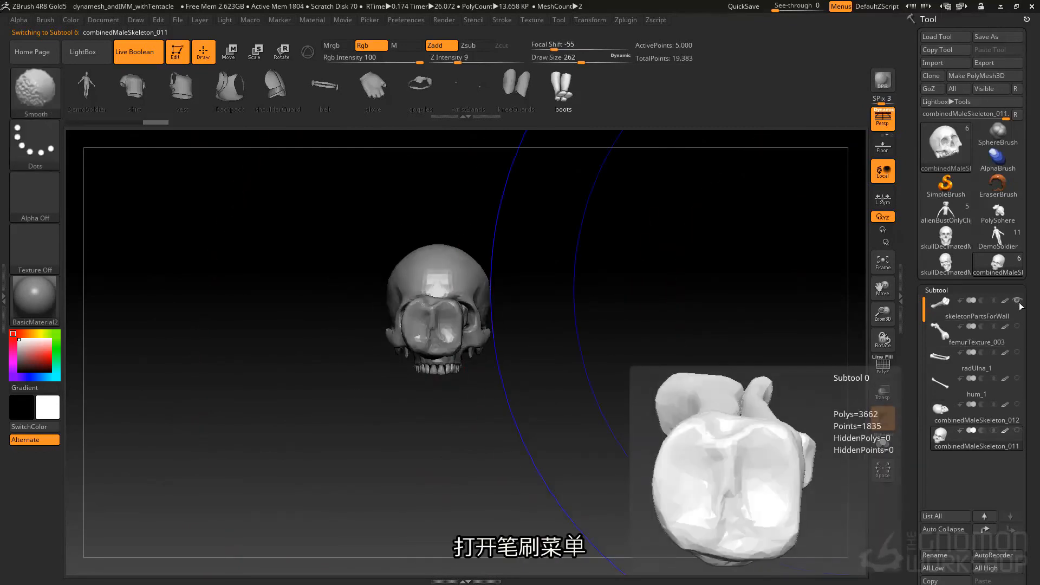
shift+click(1018, 301)
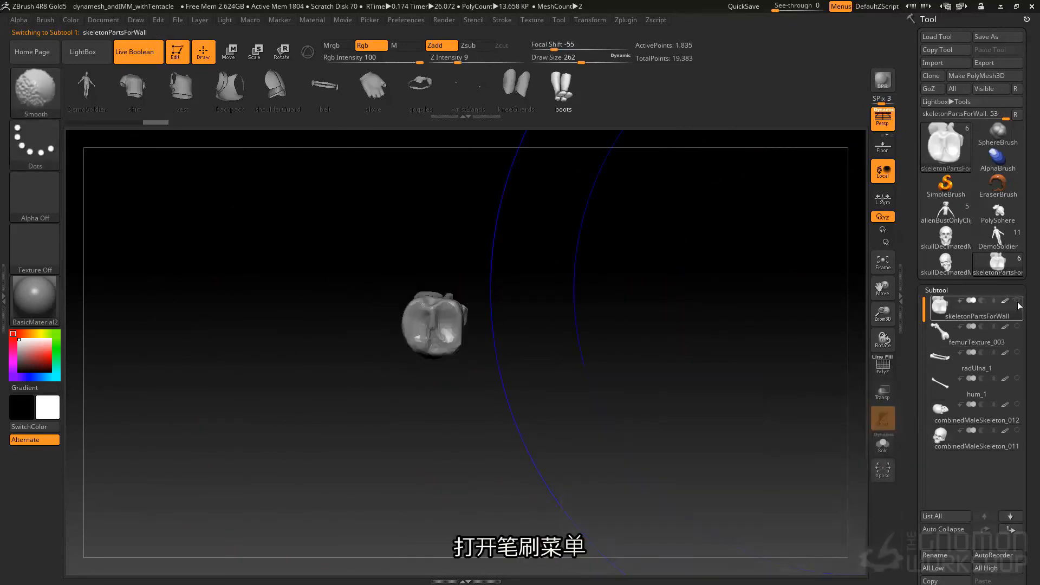
shift+click(1018, 301)
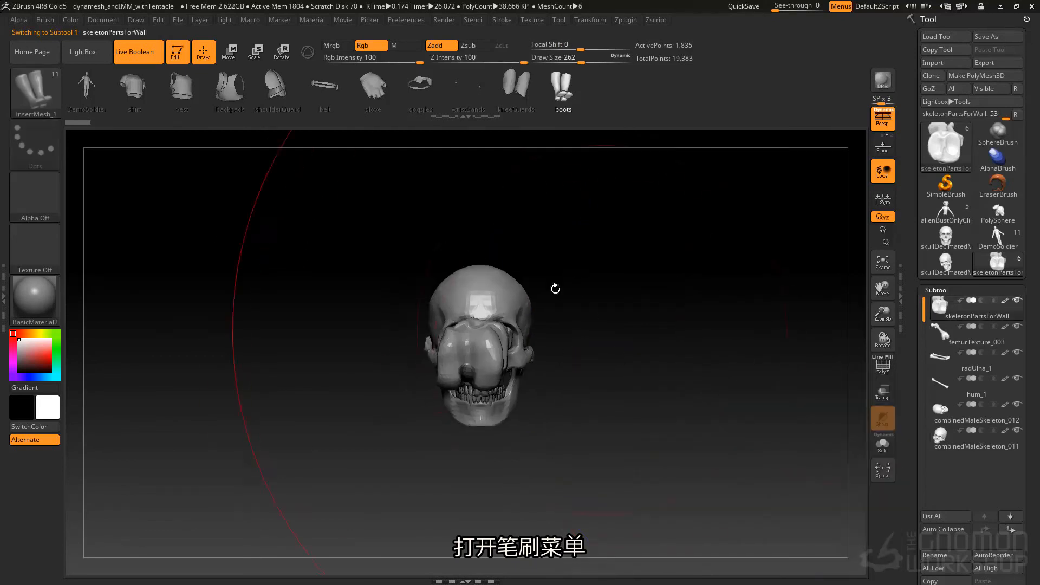
click(45, 20)
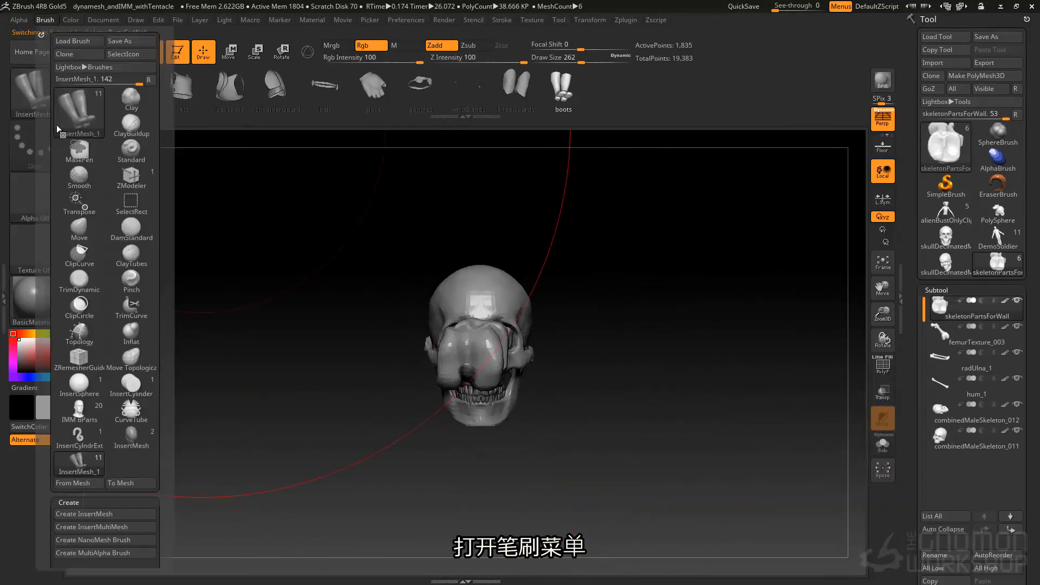
click(100, 527)
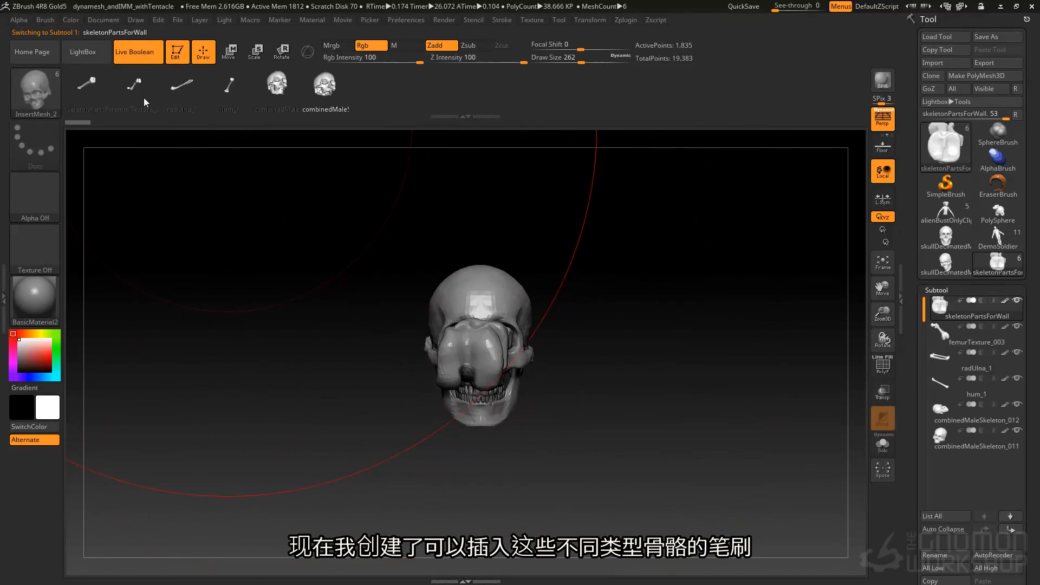
alt+drag(515, 235, 564, 232)
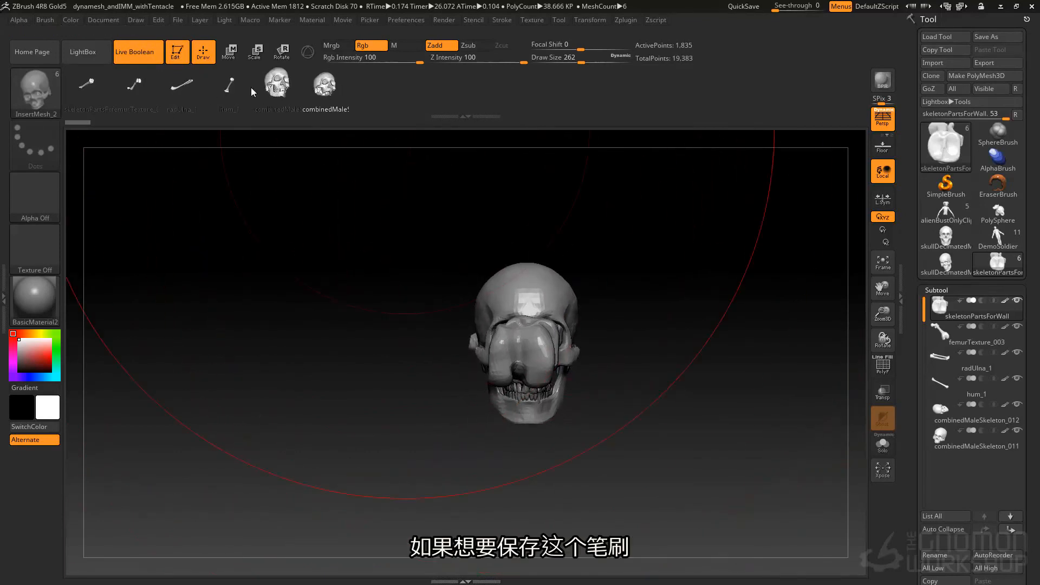
click(46, 20)
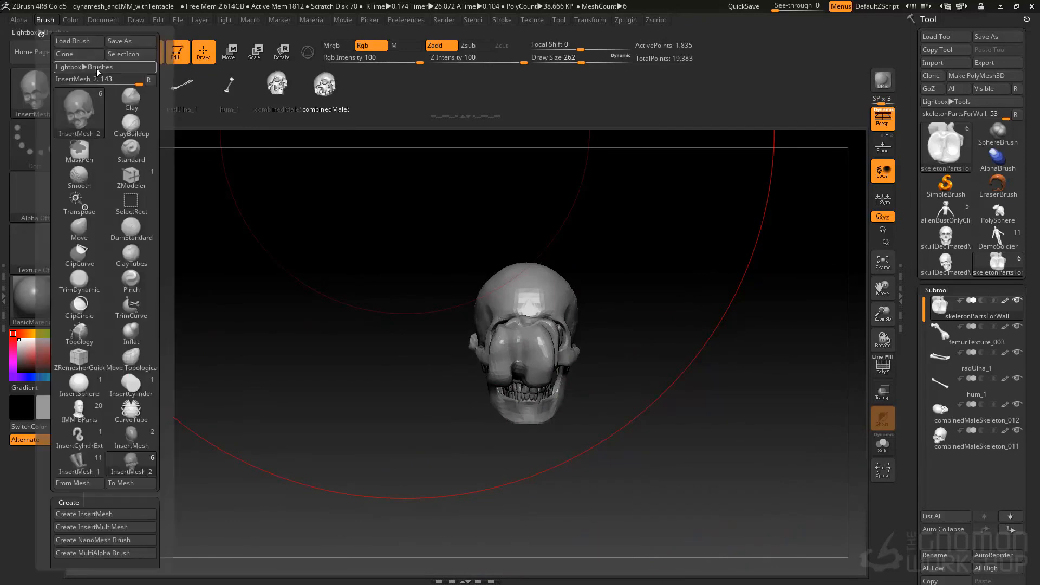
- Insert the jawless skull from the new bone brush onto the skeletonPartsForWall mesh, in front of the existing skull
drag(721, 352, 663, 355)
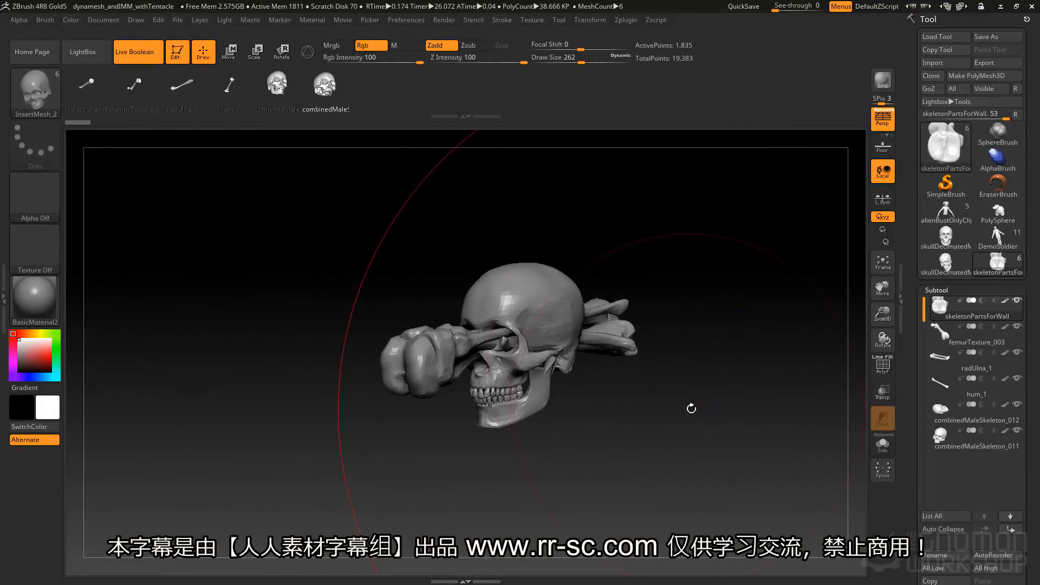
drag(697, 404, 684, 373)
click(327, 90)
drag(548, 274, 696, 295)
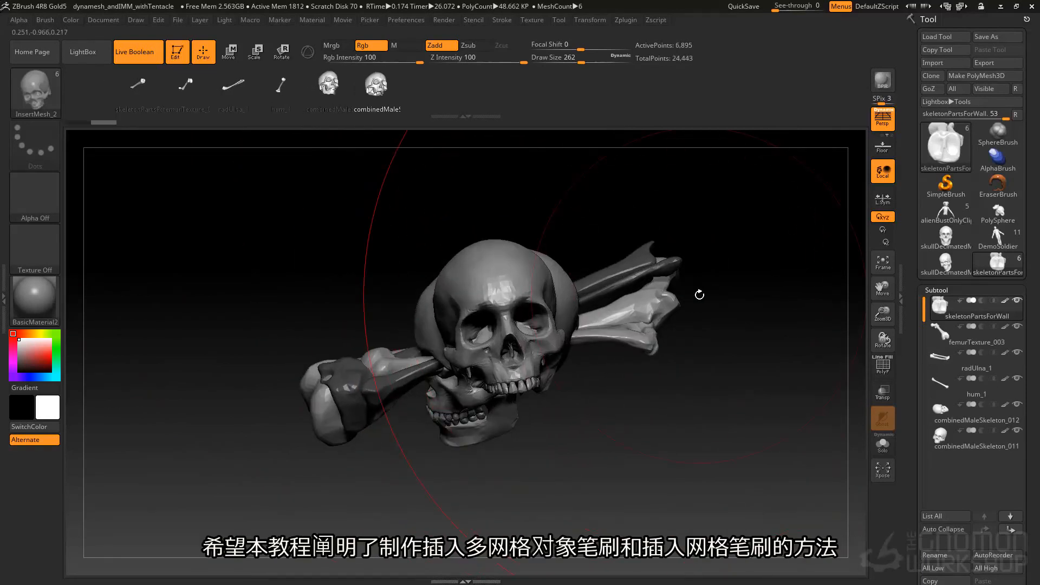